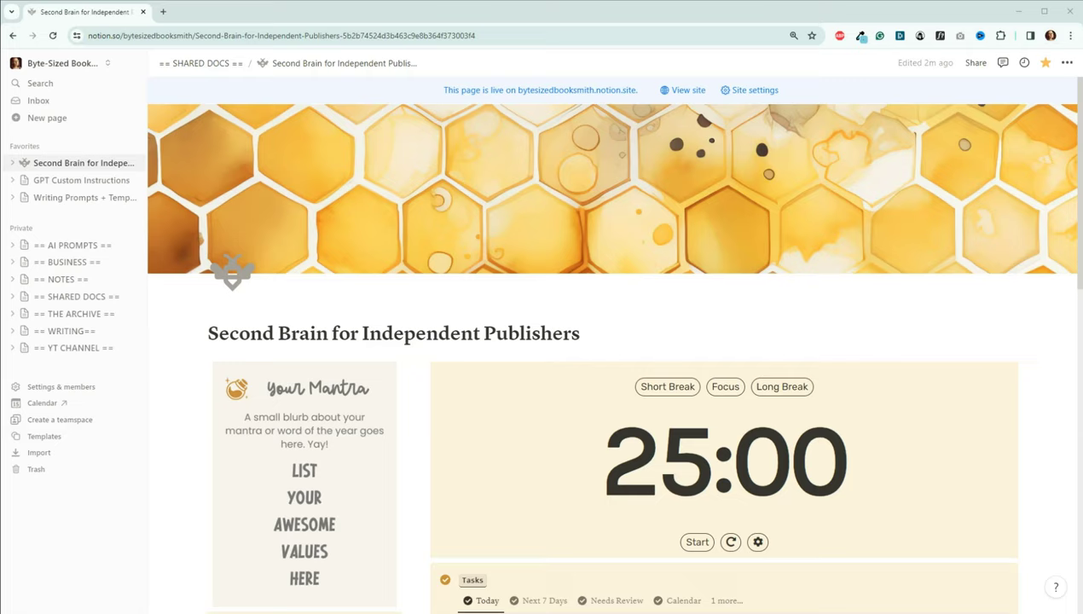
Step: Open the '== YT CHANNEL ==' page from the sidebar's Private section
{"action": "left_click", "coordinate": [74, 347]}
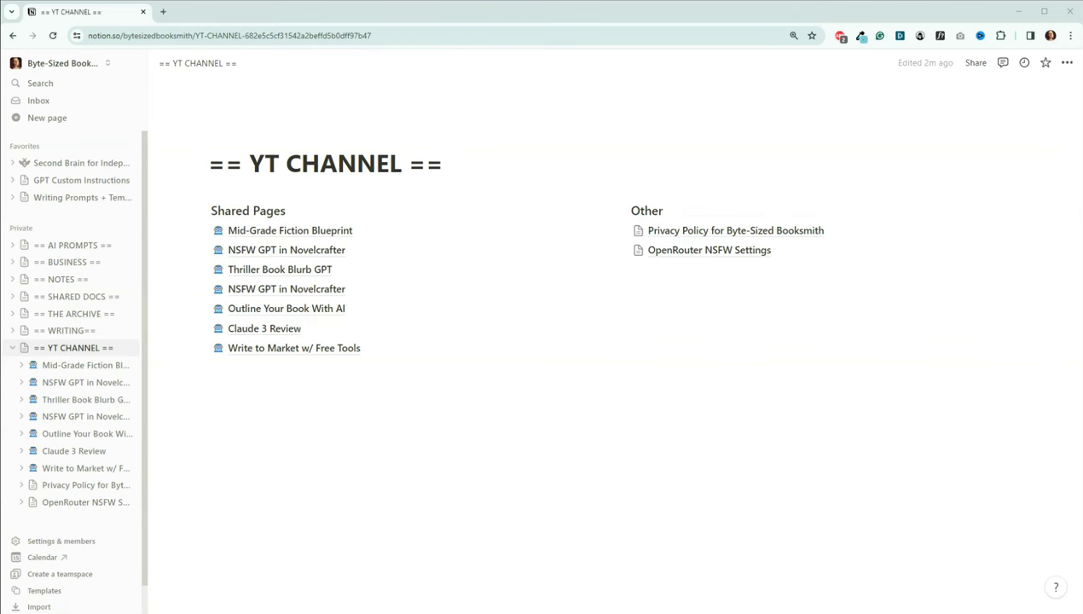
Step: Add a new line holding only '/' below the seven Shared Pages links, browsing the block menu
{"action": "left_click", "coordinate": [233, 433]}
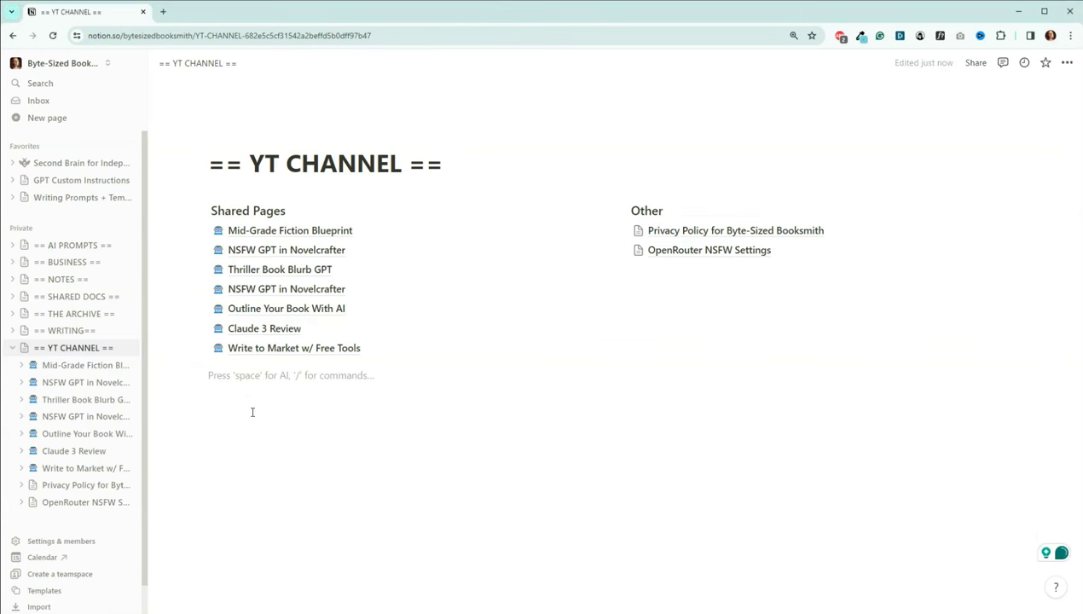
{"action": "type", "text": "/"}
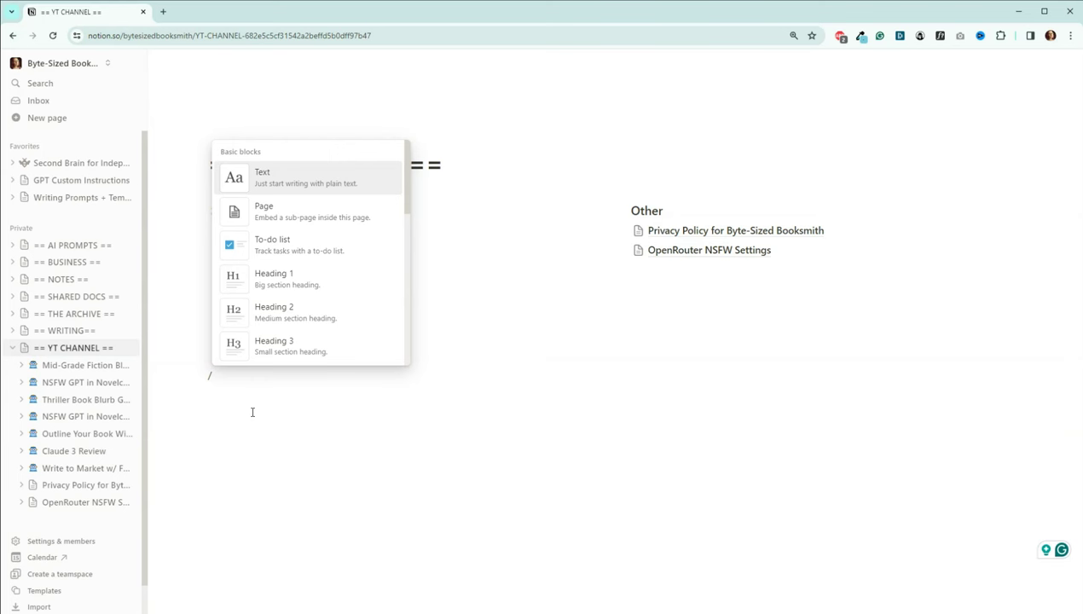
{"action": "scroll", "coordinate": [324, 201], "scroll_direction": "down", "scroll_amount": 5}
{"action": "left_click", "coordinate": [310, 218]}
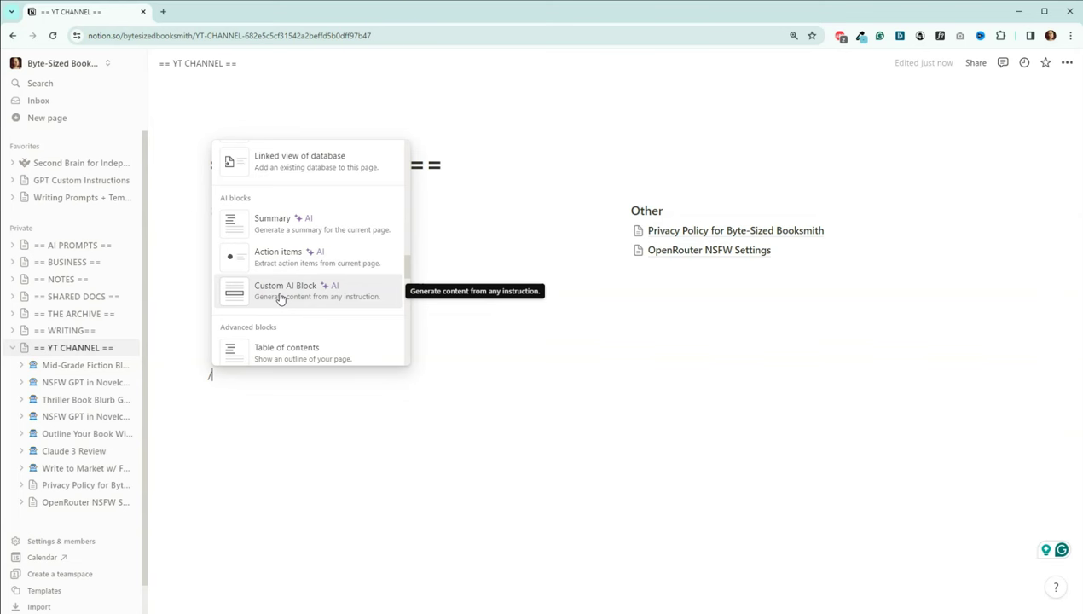
{"action": "left_click", "coordinate": [276, 378]}
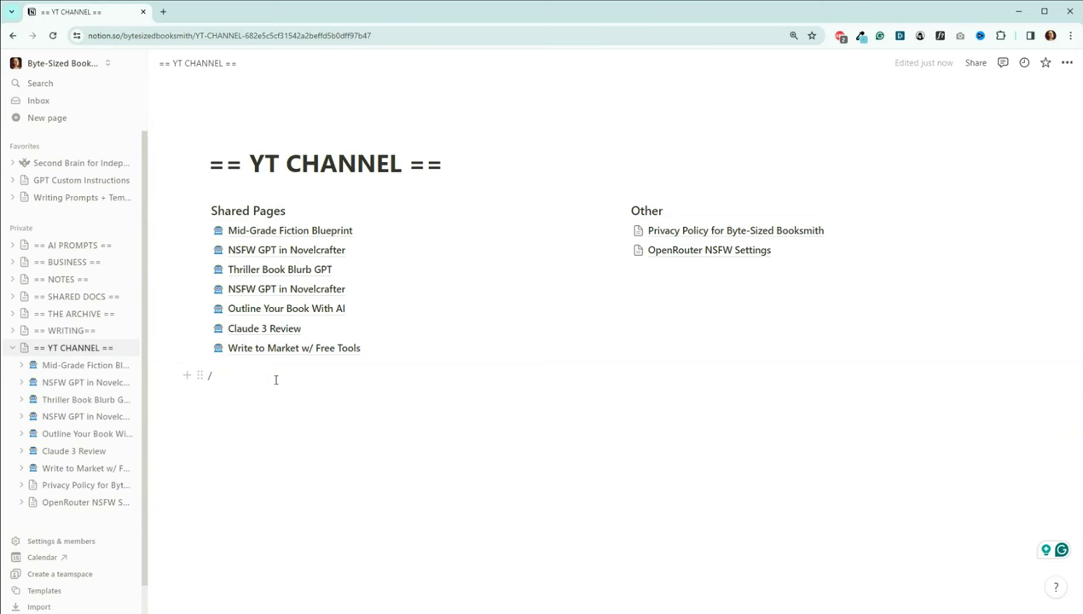
Step: Delete the stray '/' on YT CHANNEL, then go to GPT Custom Instructions under Favorites
{"action": "left_click", "coordinate": [270, 385]}
{"action": "key", "text": "BackSpace"}
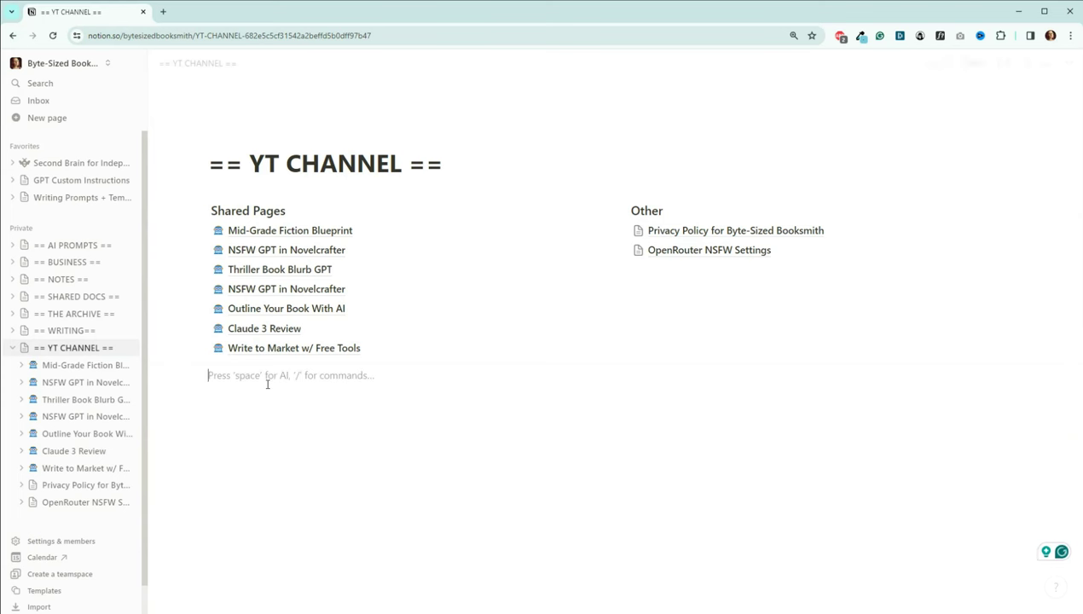
{"action": "left_click", "coordinate": [53, 351]}
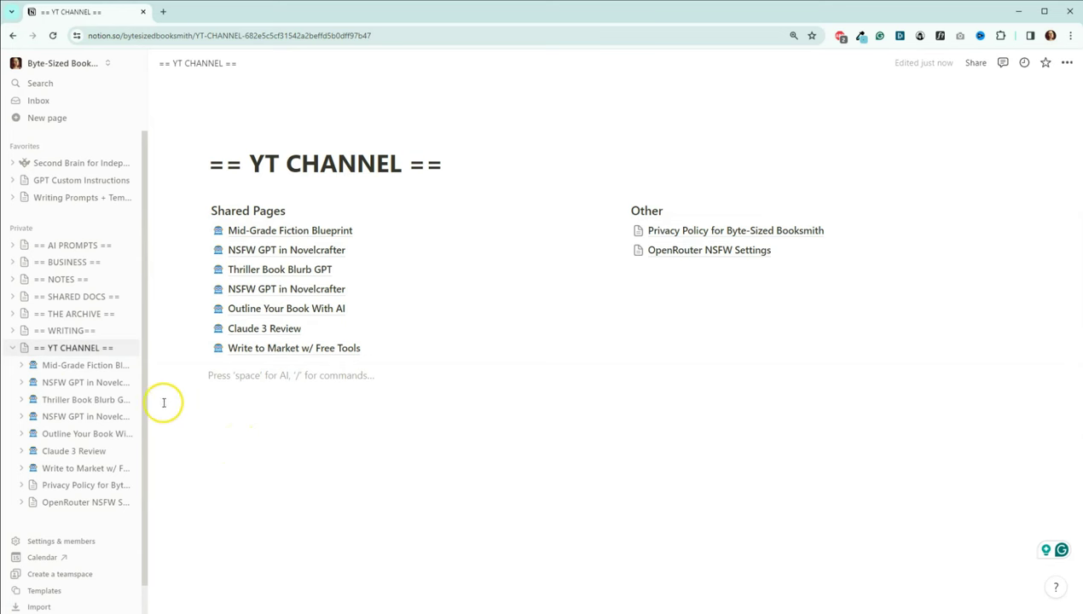
{"action": "left_click", "coordinate": [49, 180]}
Step: Skim GPT Custom Instructions, then go to Writing Prompts + Templates from Favorites
{"action": "left_click", "coordinate": [180, 195]}
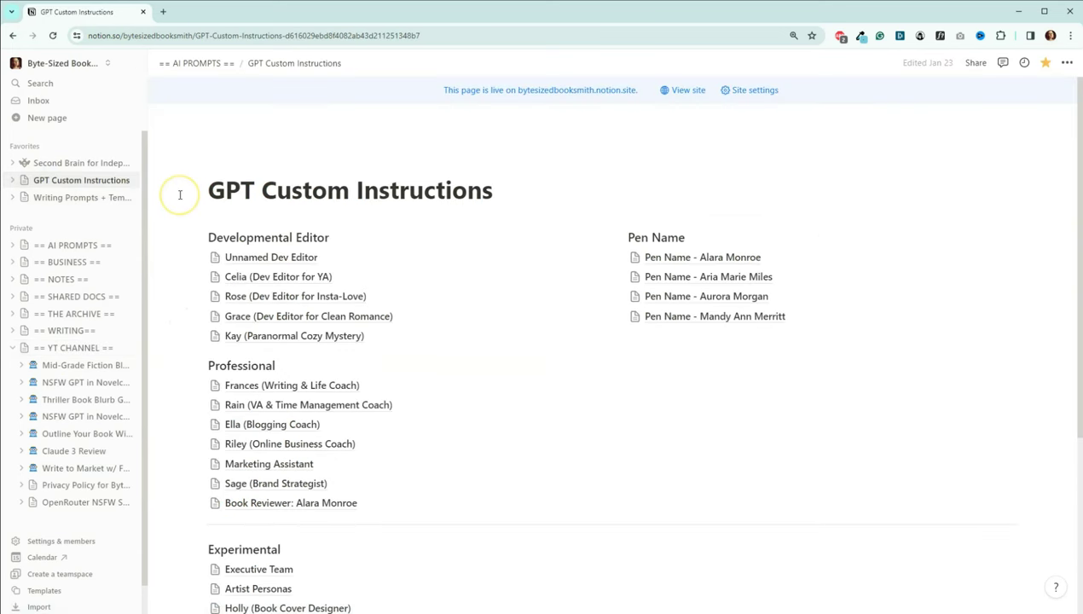
{"action": "scroll", "coordinate": [179, 194], "scroll_direction": "down", "scroll_amount": 3}
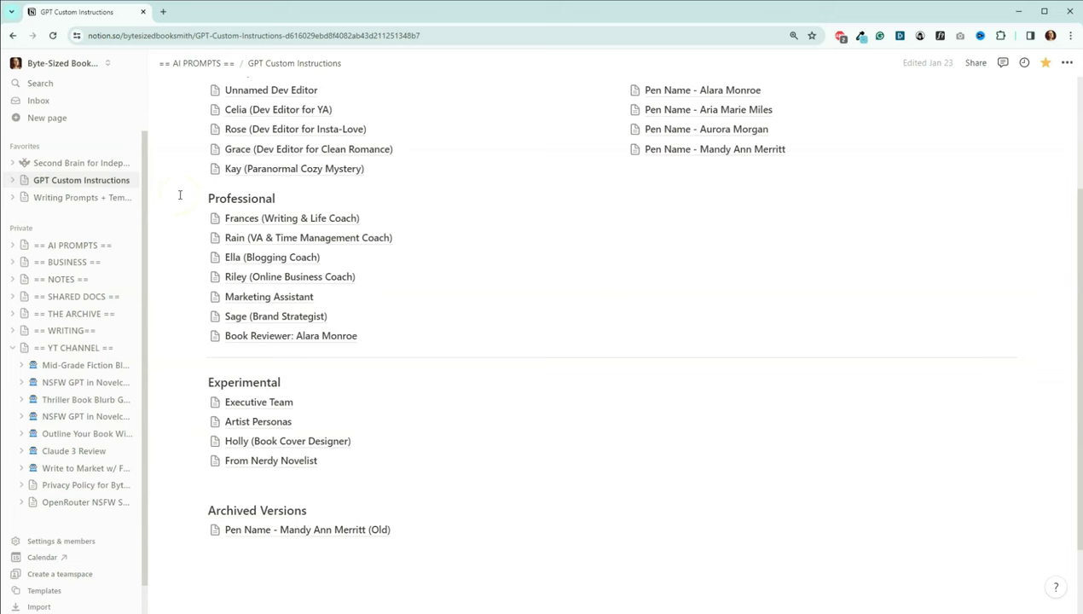
{"action": "scroll", "coordinate": [180, 194], "scroll_direction": "up", "scroll_amount": 3}
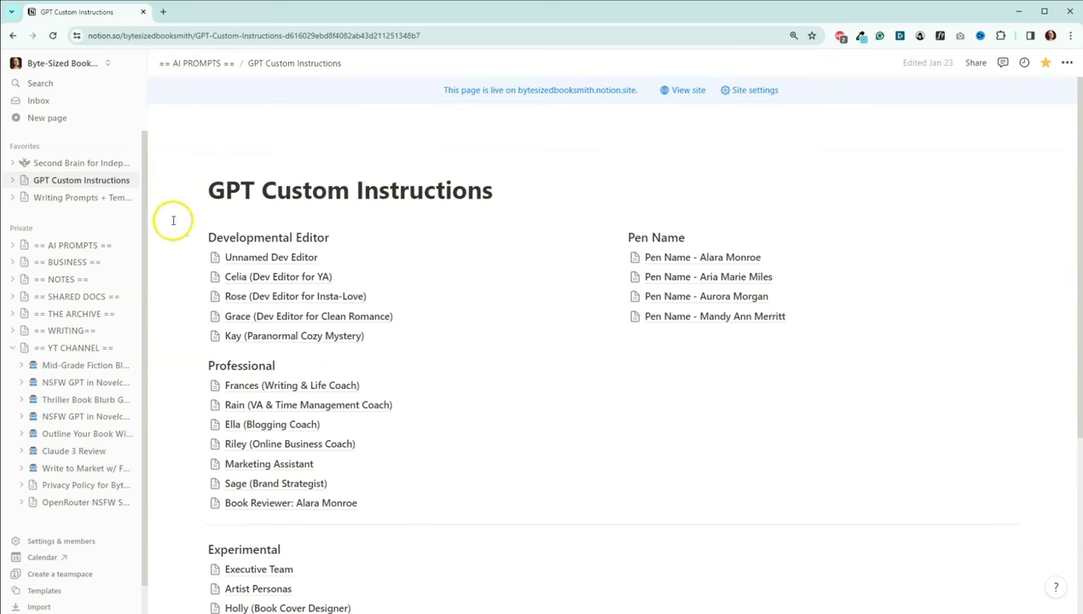
{"action": "left_click", "coordinate": [64, 203]}
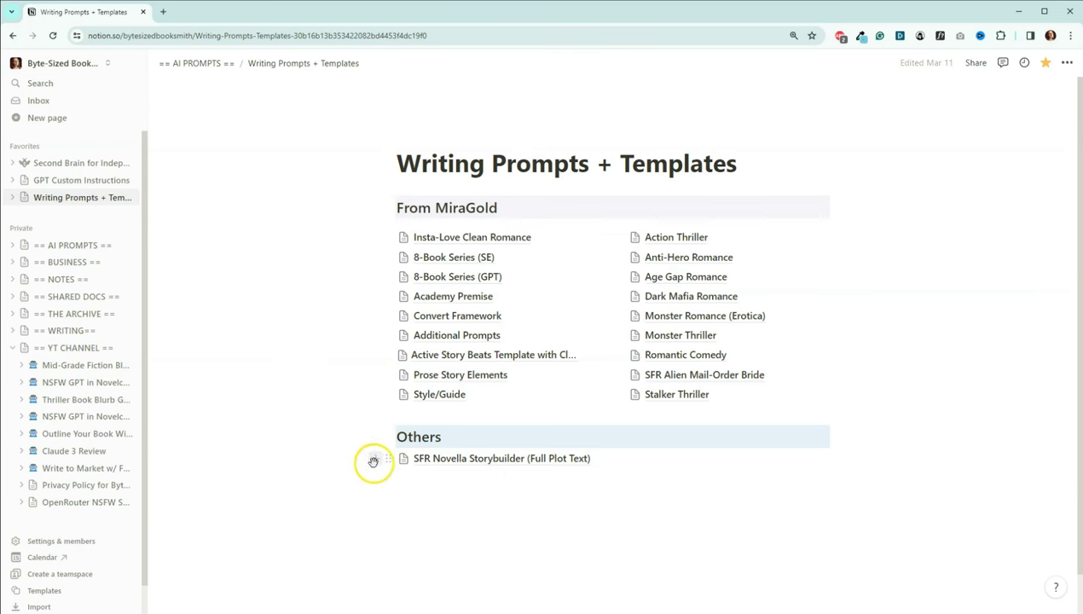
Step: Browse the '== AI PROMPTS ==' page, then go to Second Brain for Independent Publishers
{"action": "left_click", "coordinate": [50, 247]}
{"action": "scroll", "coordinate": [293, 271], "scroll_direction": "down", "scroll_amount": 3}
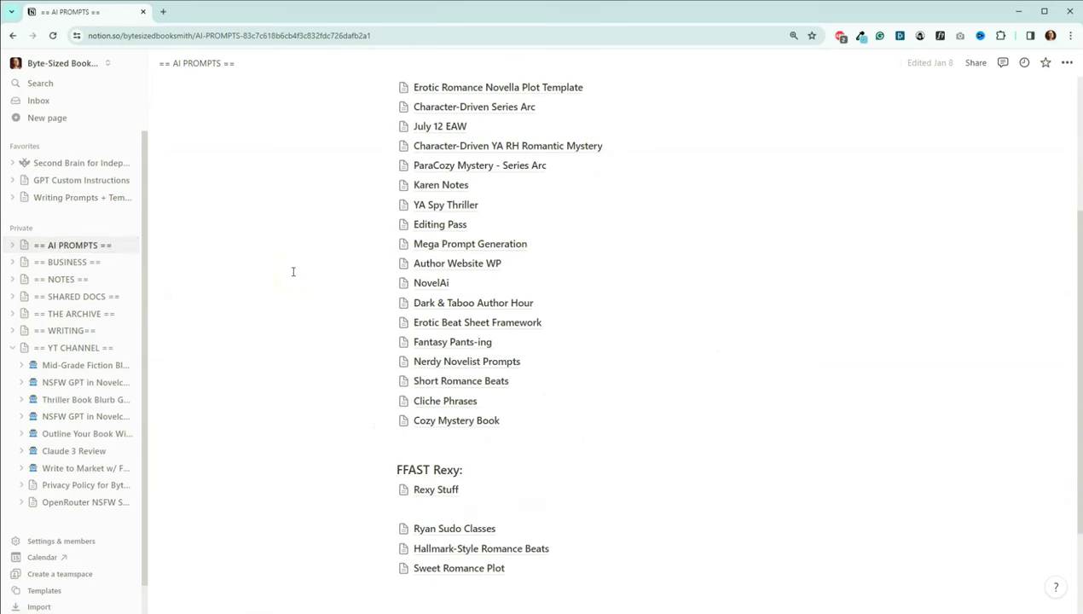
{"action": "scroll", "coordinate": [293, 271], "scroll_direction": "down", "scroll_amount": 1}
{"action": "scroll", "coordinate": [292, 271], "scroll_direction": "up", "scroll_amount": 5}
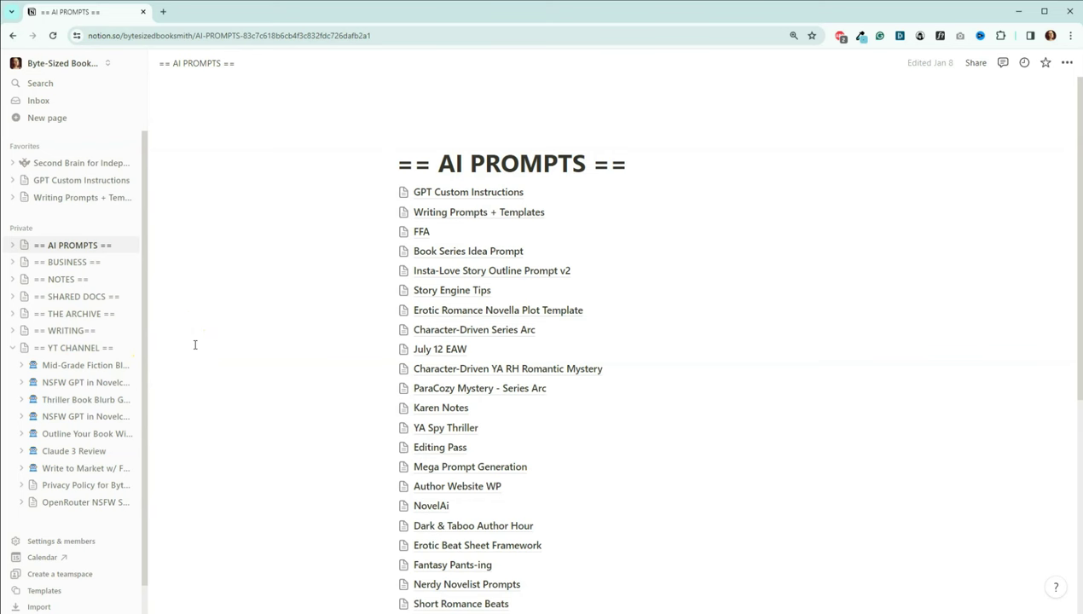
{"action": "left_click", "coordinate": [203, 294]}
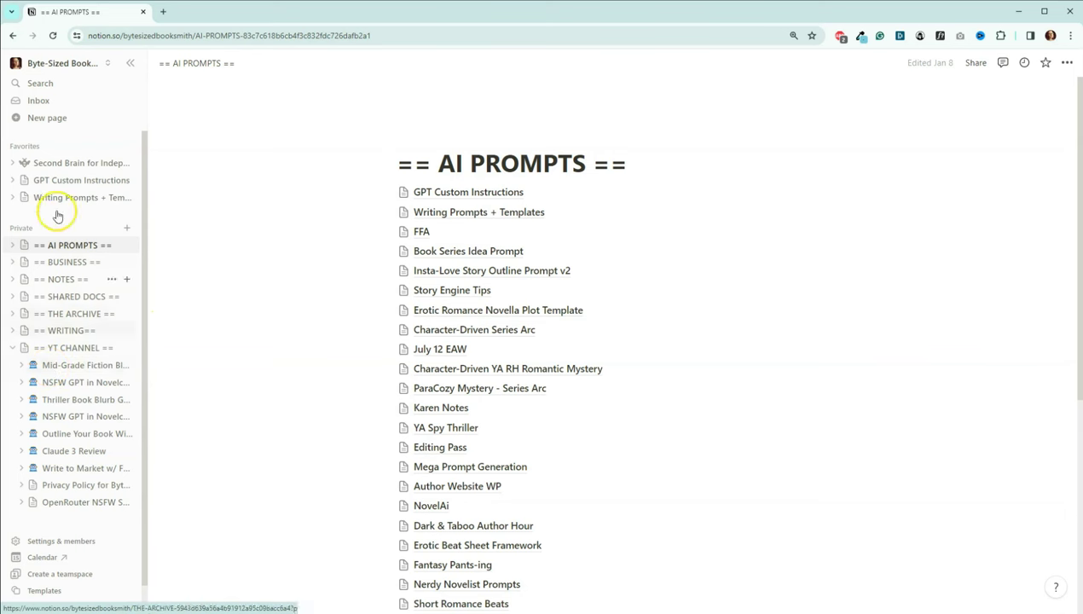
{"action": "left_click", "coordinate": [55, 167]}
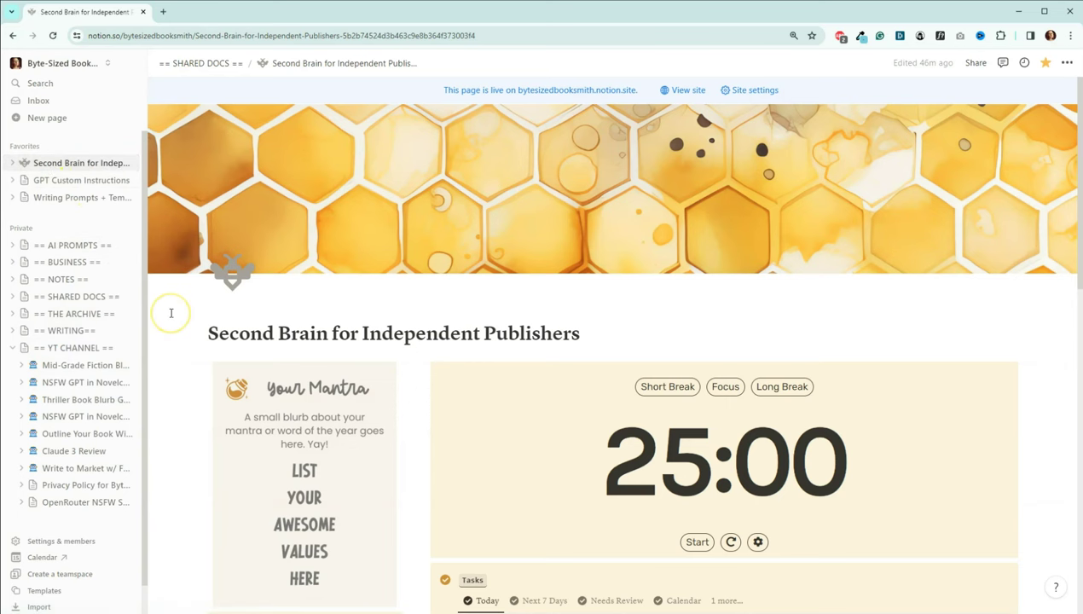
Step: Open the 'Template Colors + Design Info' note from the dashboard's Notes list in side peek
{"action": "scroll", "coordinate": [170, 313], "scroll_direction": "down", "scroll_amount": 10}
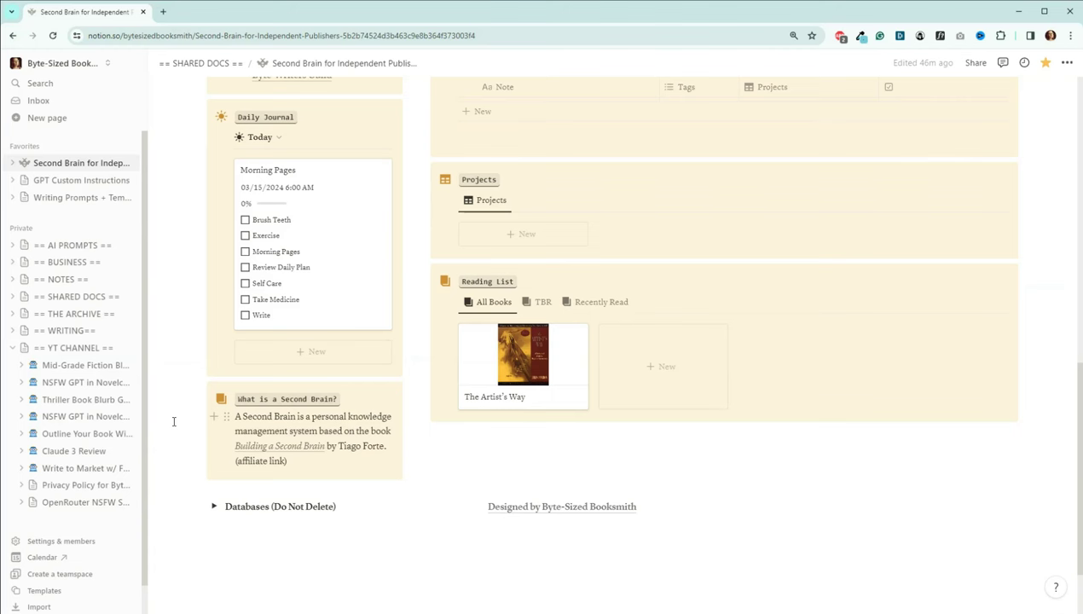
{"action": "left_click", "coordinate": [183, 418]}
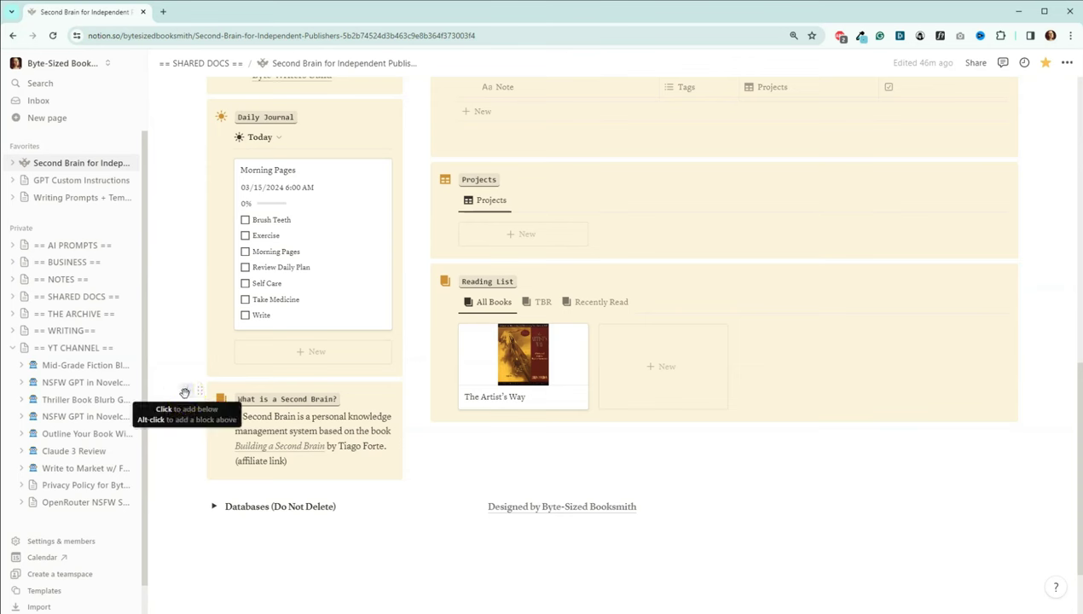
{"action": "left_click", "coordinate": [171, 355]}
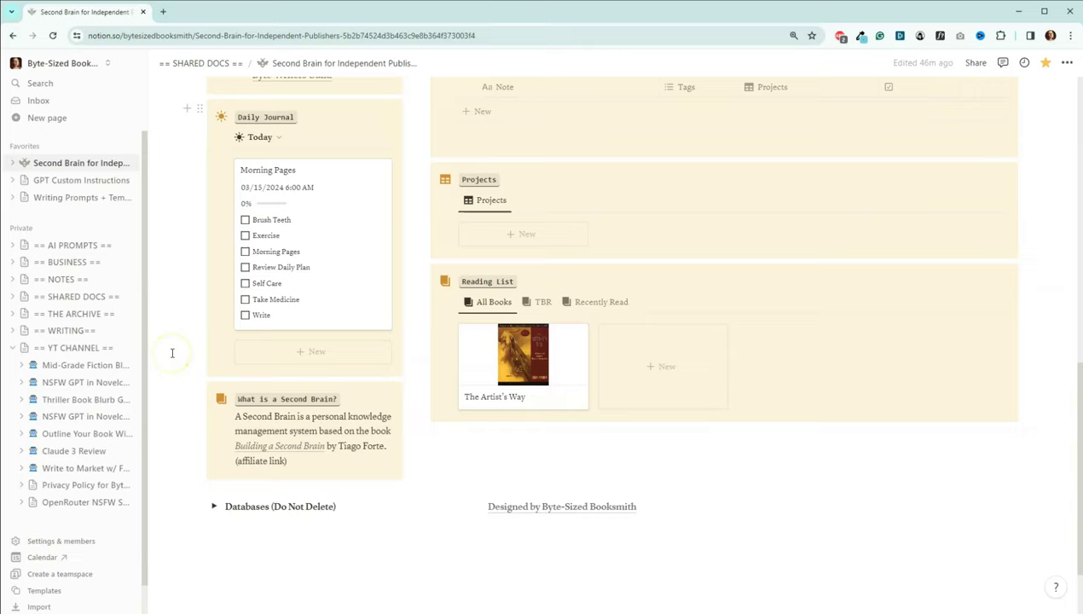
{"action": "scroll", "coordinate": [172, 353], "scroll_direction": "up", "scroll_amount": 3}
{"action": "scroll", "coordinate": [171, 353], "scroll_direction": "up", "scroll_amount": 5}
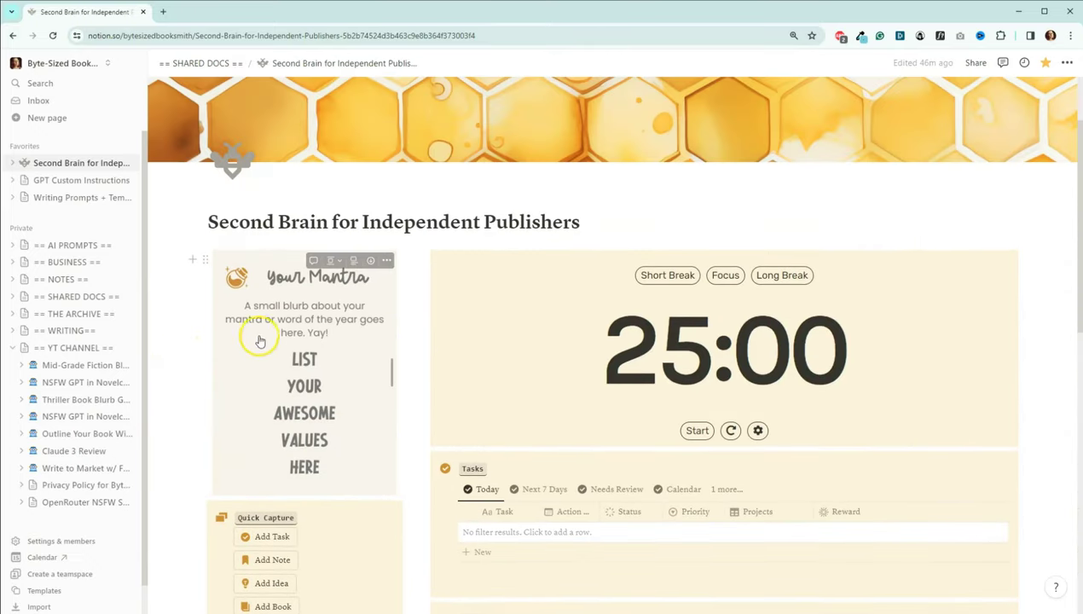
{"action": "left_click", "coordinate": [238, 367]}
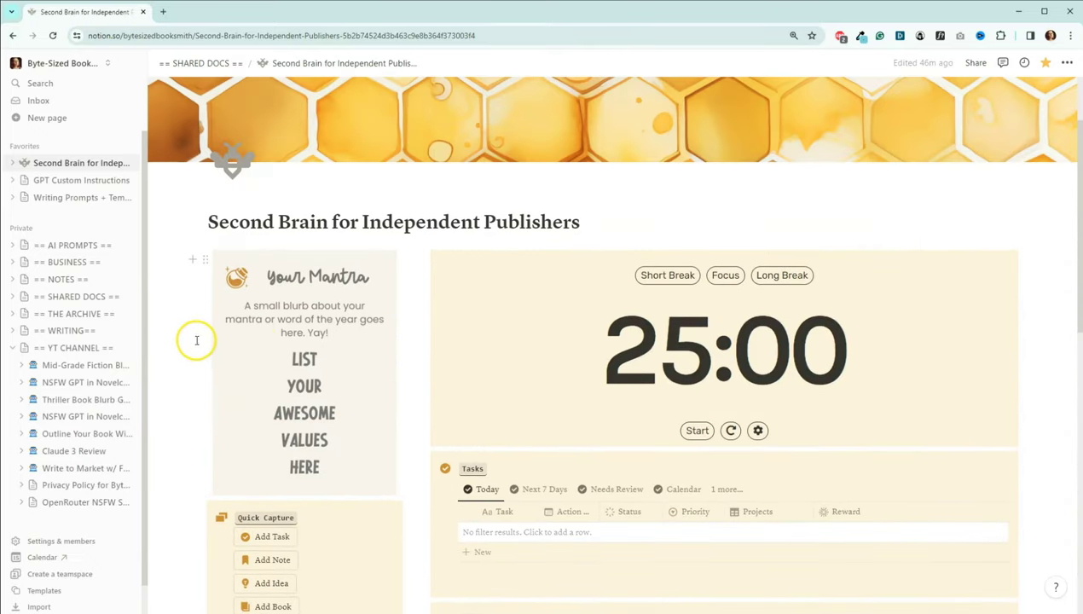
{"action": "scroll", "coordinate": [225, 333], "scroll_direction": "down", "scroll_amount": 2}
{"action": "scroll", "coordinate": [225, 335], "scroll_direction": "down", "scroll_amount": 4}
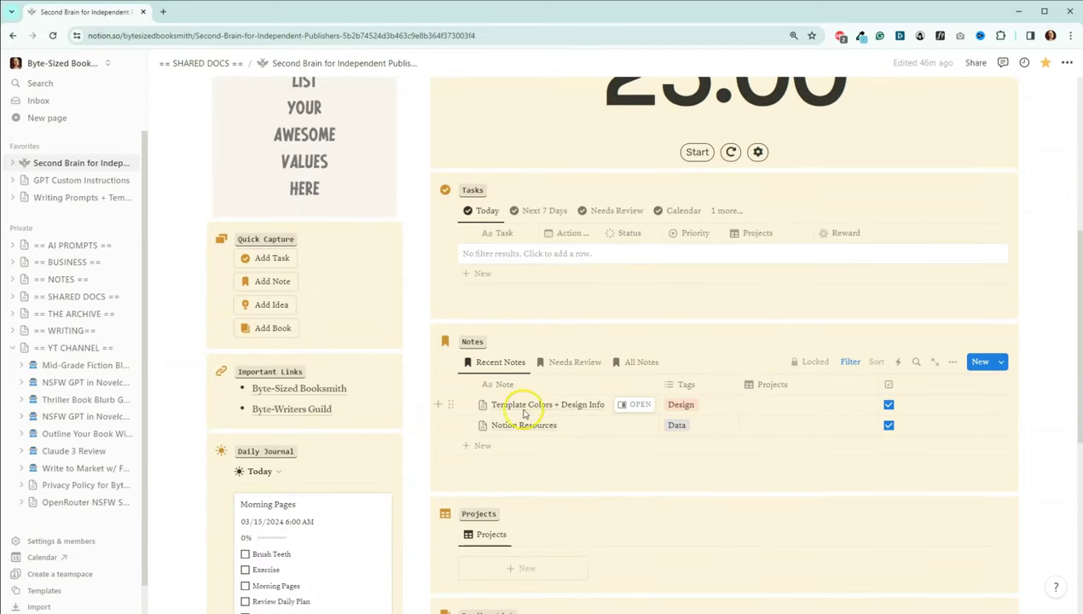
{"action": "left_click", "coordinate": [635, 406]}
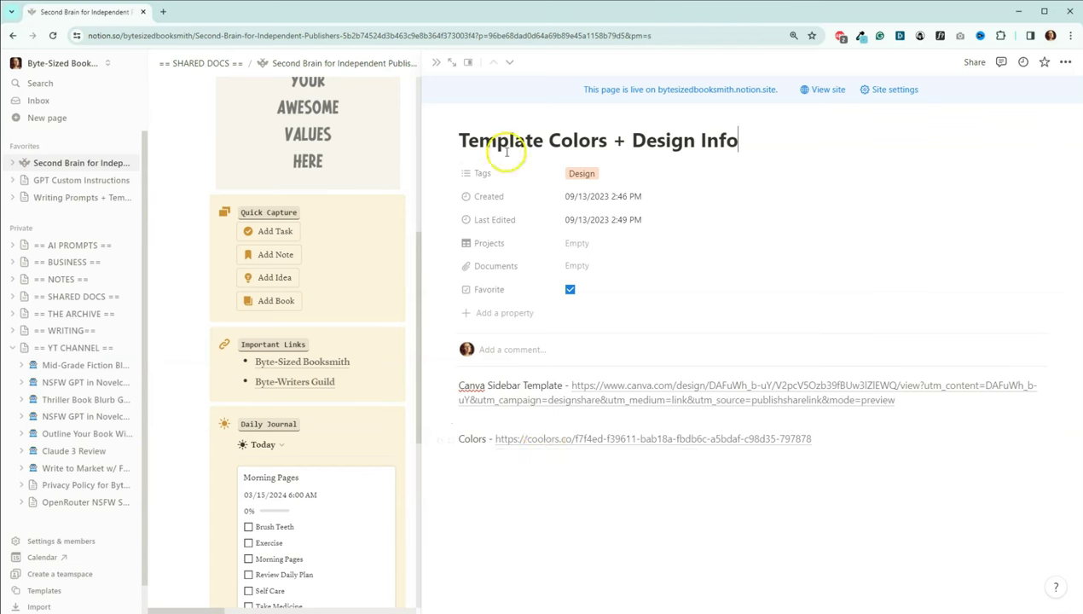
Step: Close the Template Colors + Design Info side peek to show the full dashboard
{"action": "left_click", "coordinate": [436, 61]}
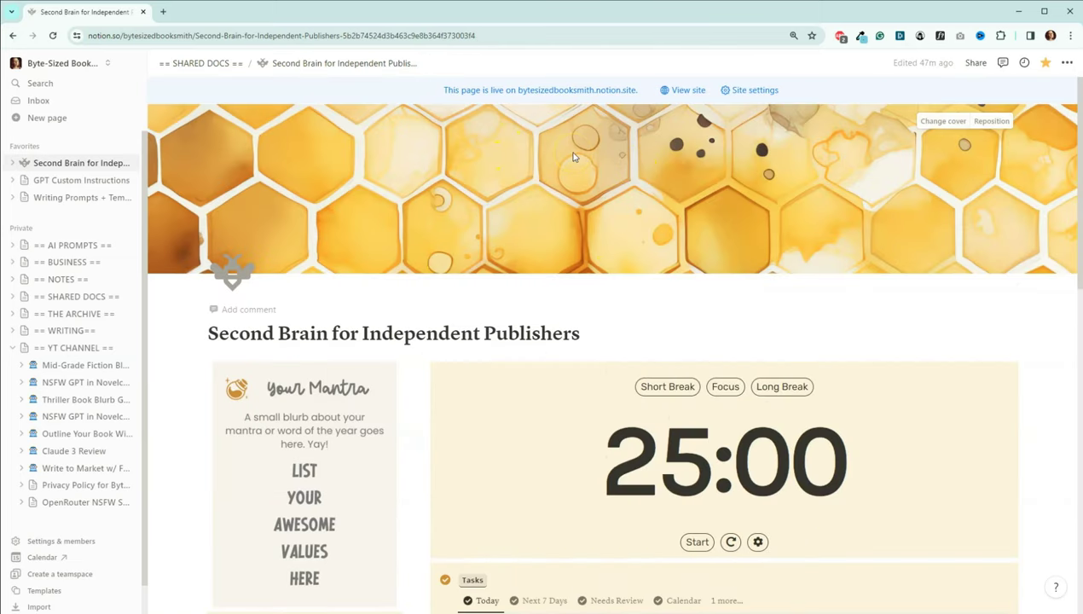
Step: Look through the cover image options under Upload, Link and Unsplash
{"action": "left_click", "coordinate": [943, 122]}
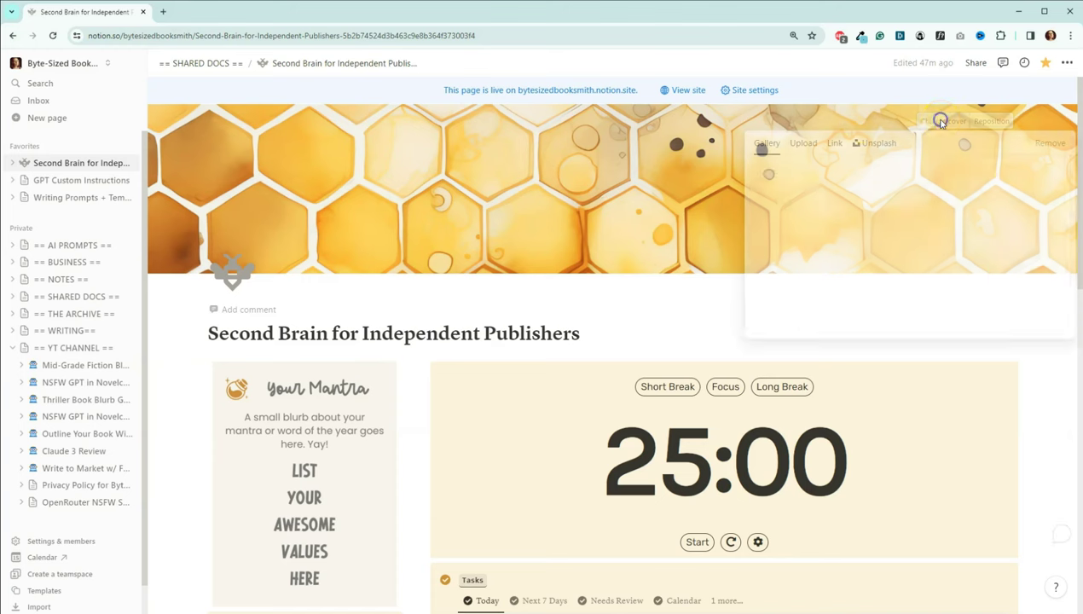
{"action": "left_click", "coordinate": [803, 144]}
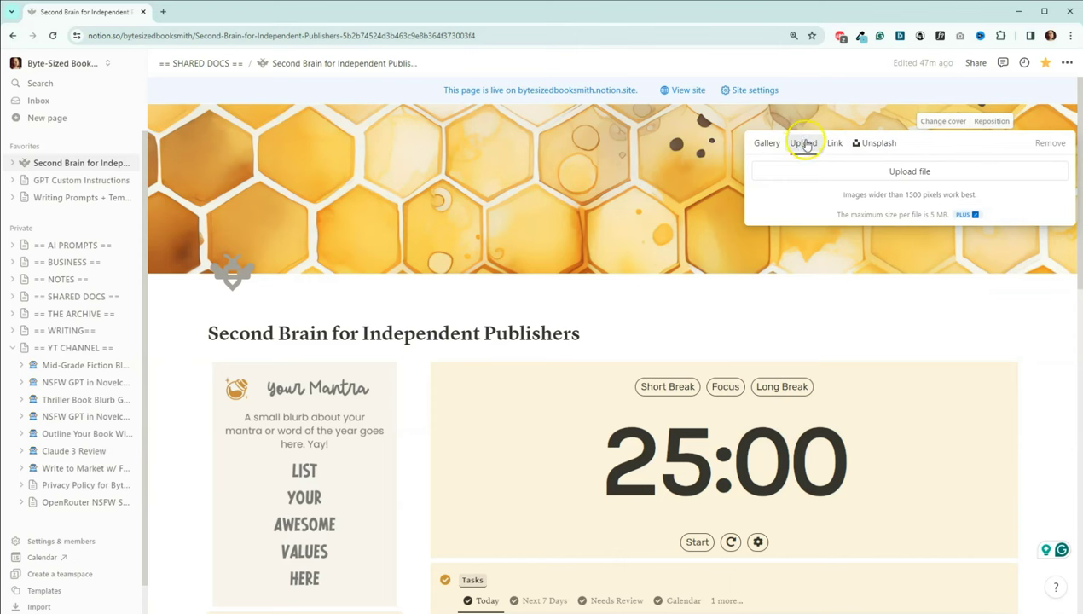
{"action": "mouse_move", "coordinate": [961, 218]}
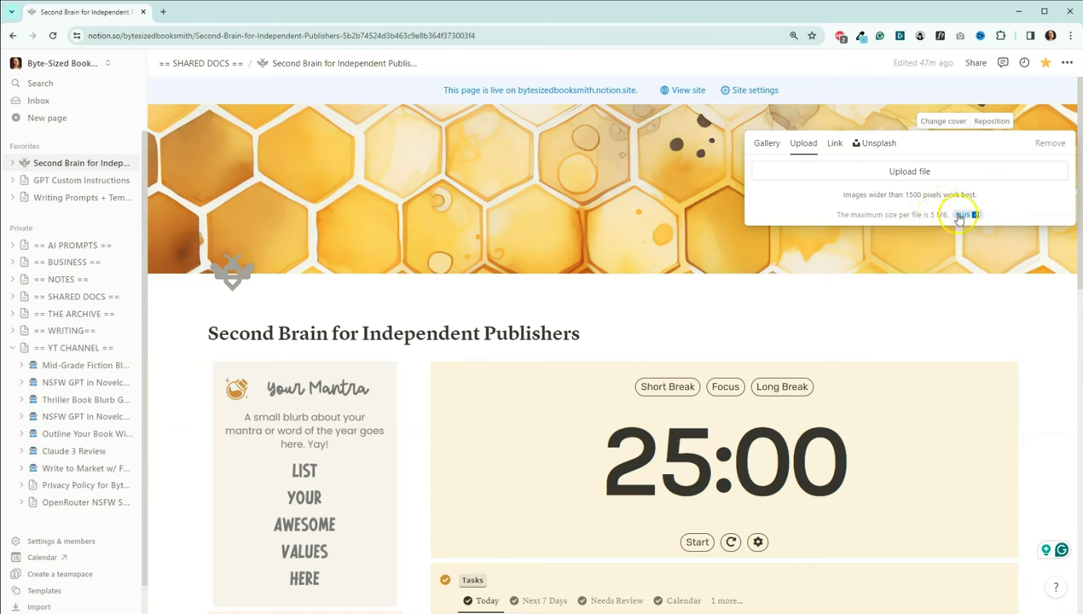
{"action": "left_click", "coordinate": [835, 144]}
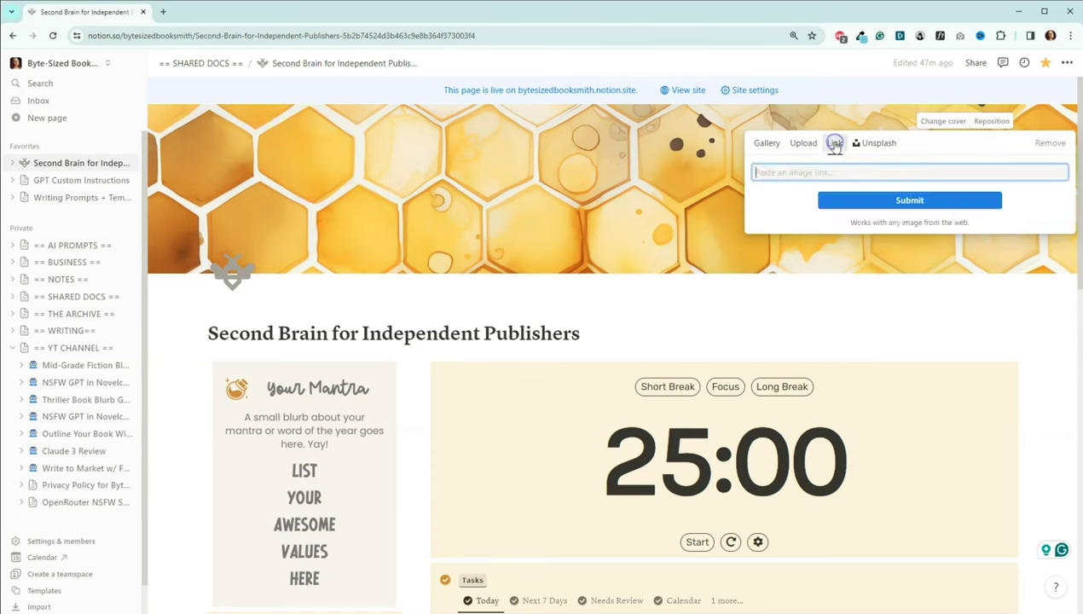
{"action": "left_click", "coordinate": [874, 145]}
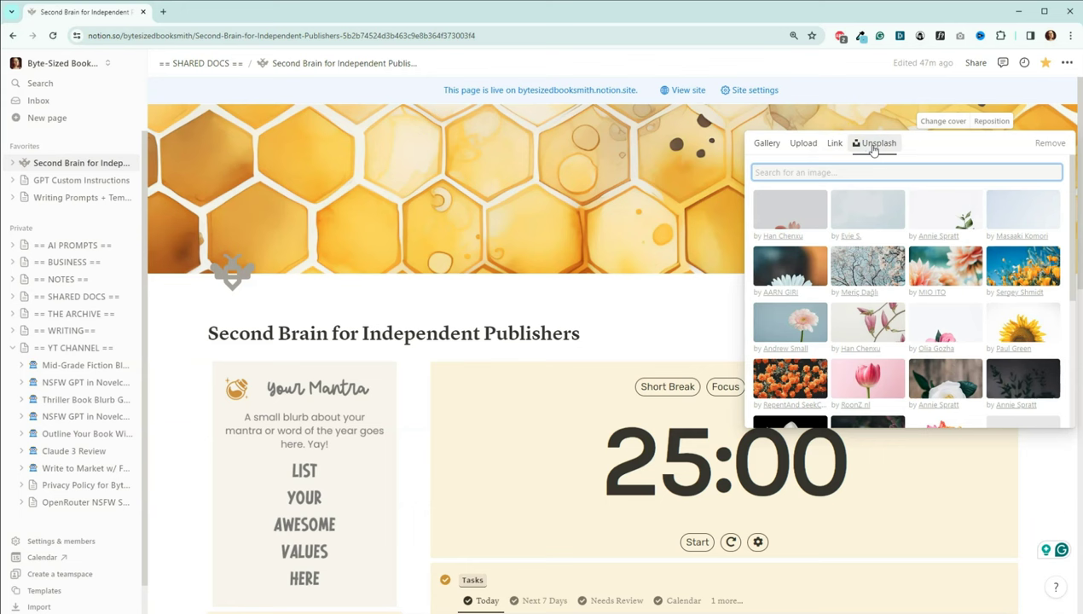
Step: Shift the honeycomb cover upward and save the new position
{"action": "left_click", "coordinate": [990, 121]}
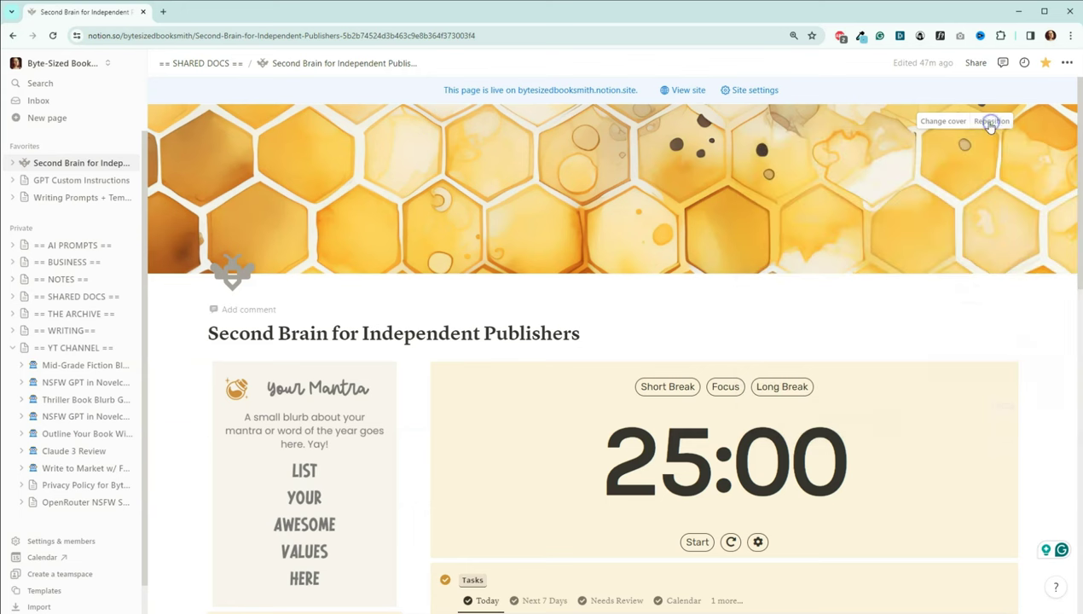
{"action": "left_click", "coordinate": [989, 121]}
{"action": "left_click_drag", "start_coordinate": [685, 199], "coordinate": [684, 162]}
{"action": "left_click", "coordinate": [977, 121]}
Step: Set the page icon to the brown bee from the Icons set
{"action": "left_click", "coordinate": [234, 271]}
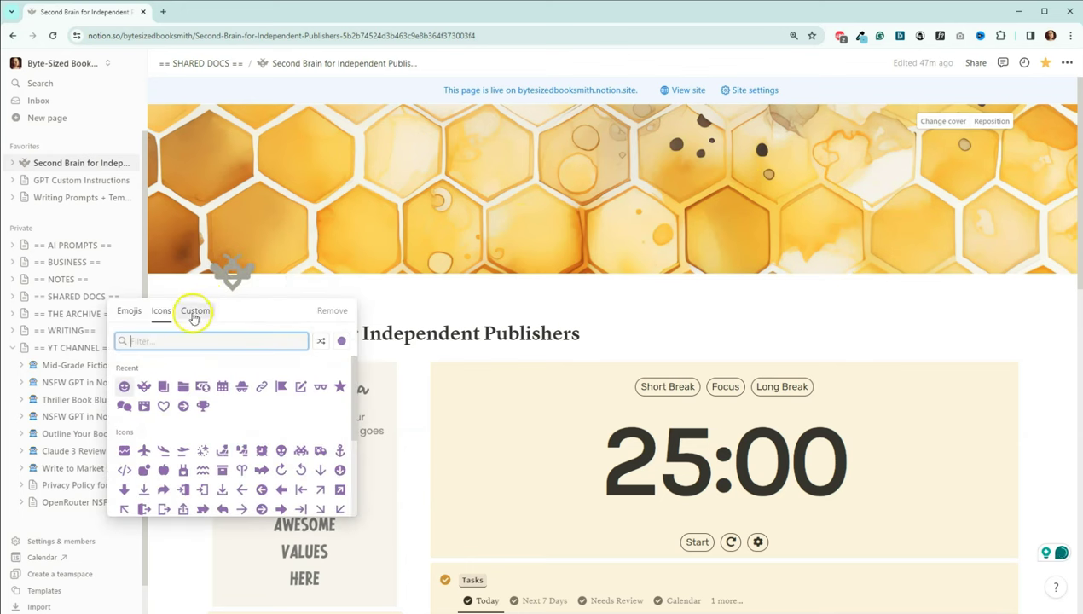
{"action": "left_click", "coordinate": [133, 312]}
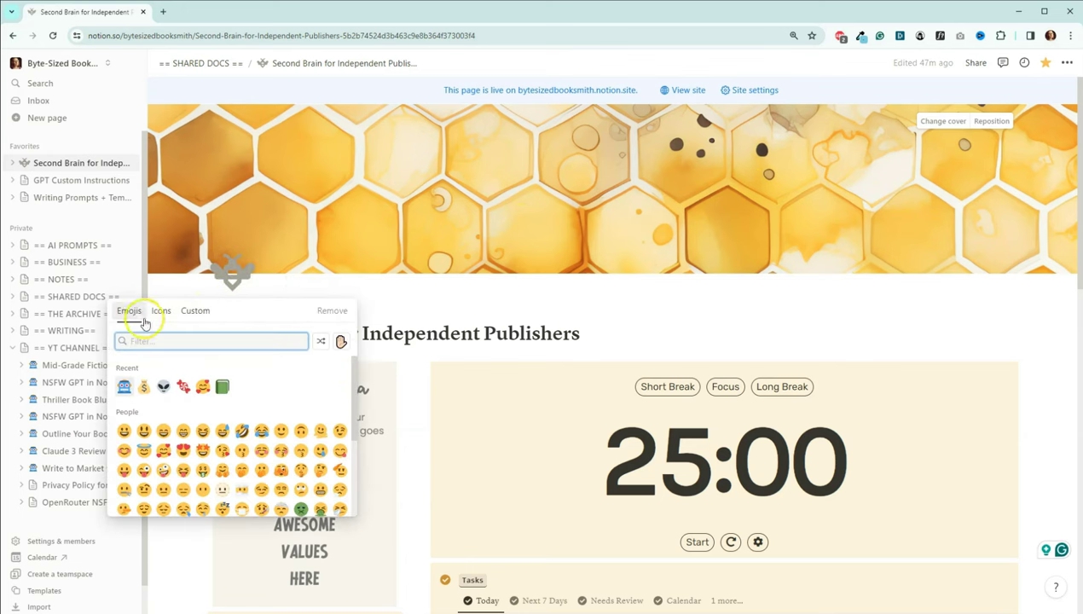
{"action": "left_click", "coordinate": [161, 313]}
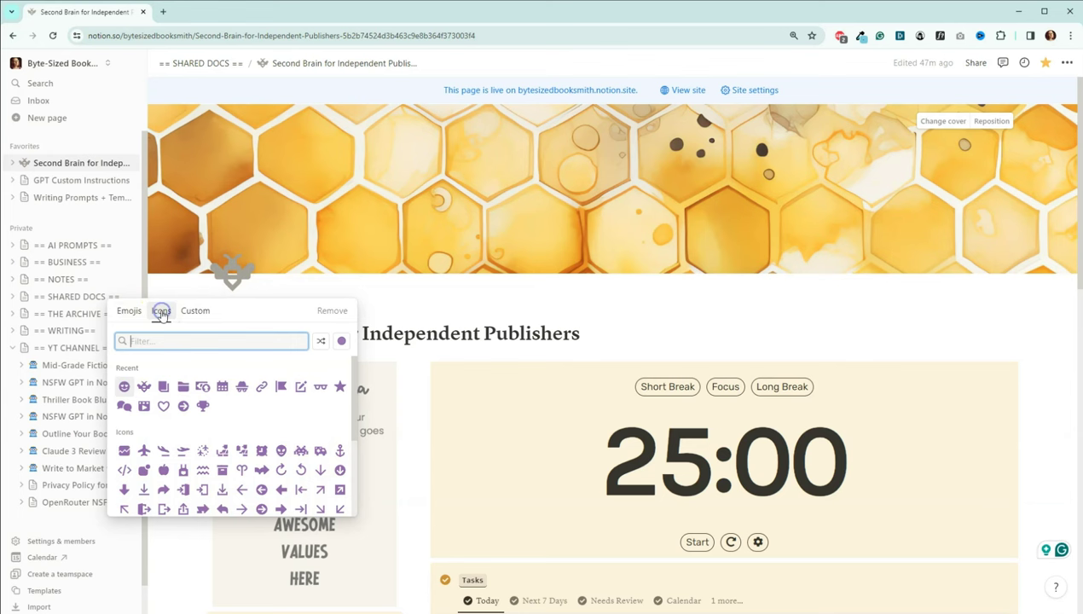
{"action": "left_click", "coordinate": [341, 343]}
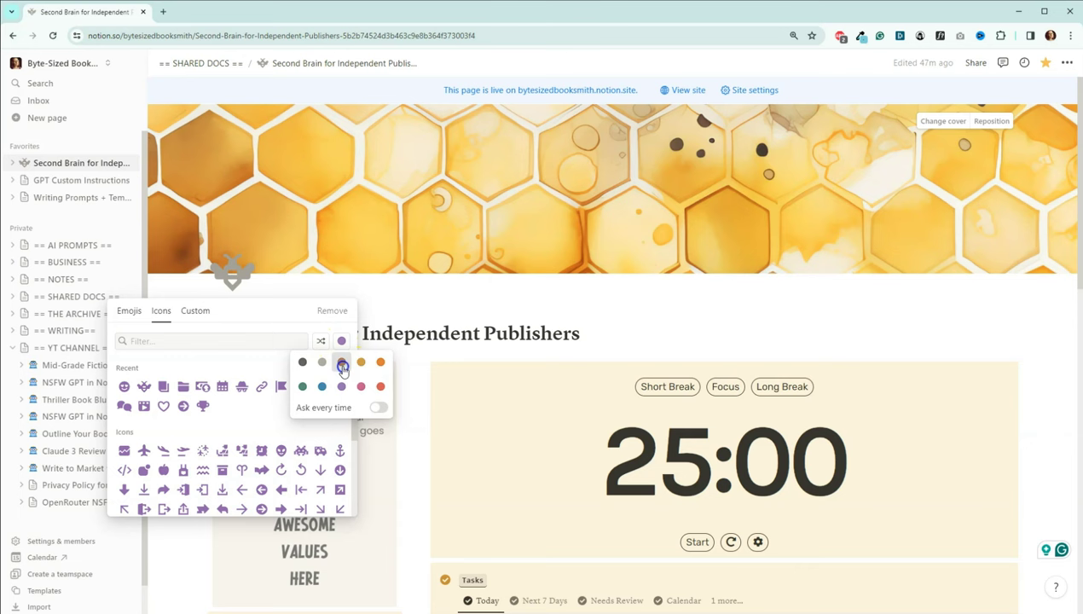
{"action": "left_click", "coordinate": [342, 365]}
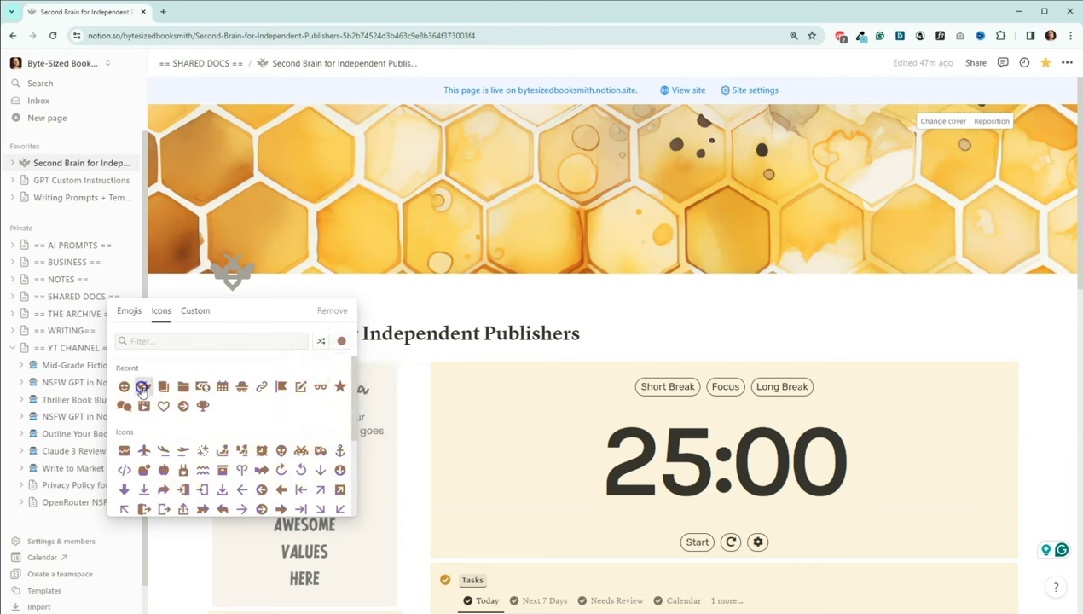
{"action": "left_click", "coordinate": [143, 388]}
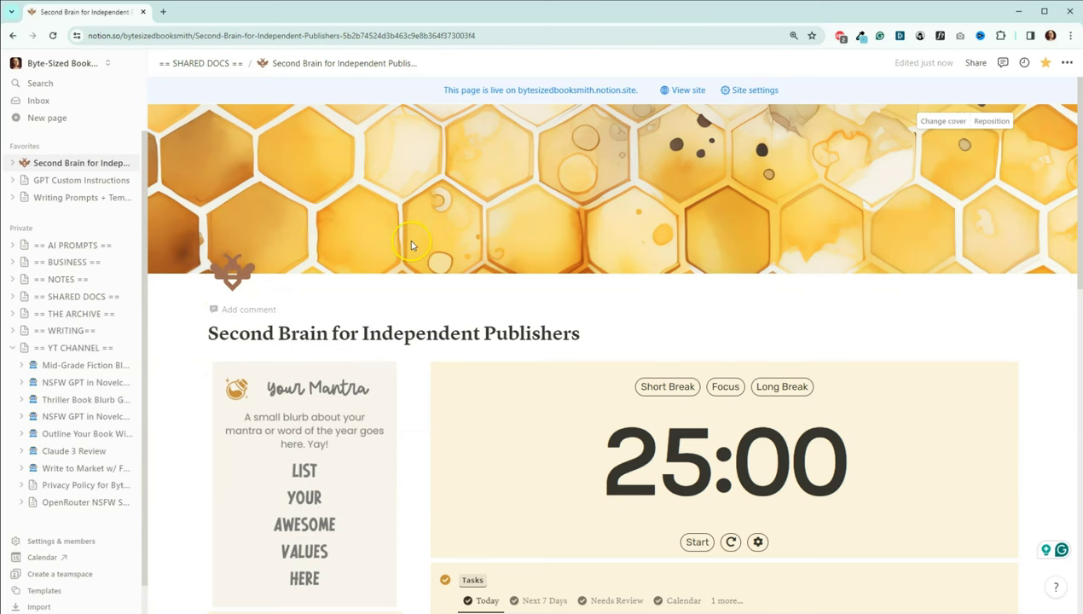
Step: Scroll past Tasks and Notes to the empty Projects gallery and its + New card
{"action": "scroll", "coordinate": [411, 243], "scroll_direction": "down", "scroll_amount": 4}
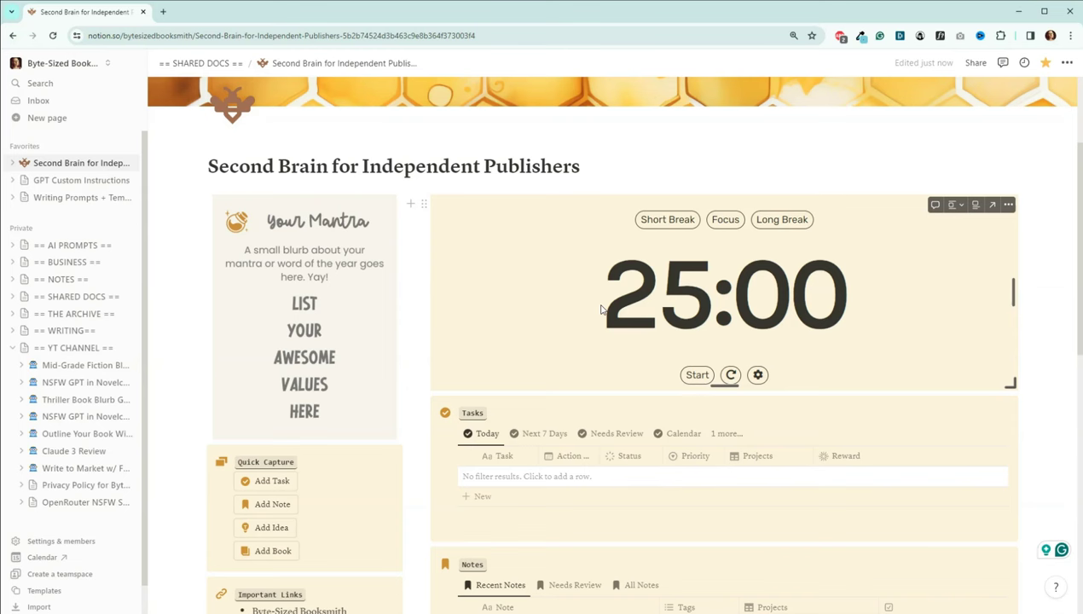
{"action": "scroll", "coordinate": [593, 317], "scroll_direction": "down", "scroll_amount": 2}
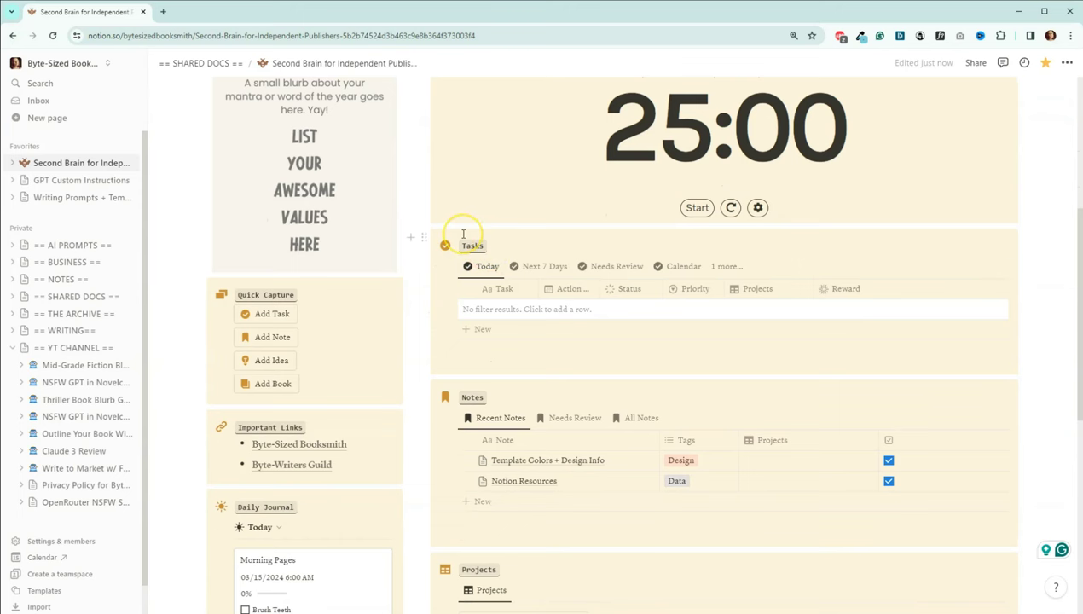
{"action": "left_click", "coordinate": [462, 239]}
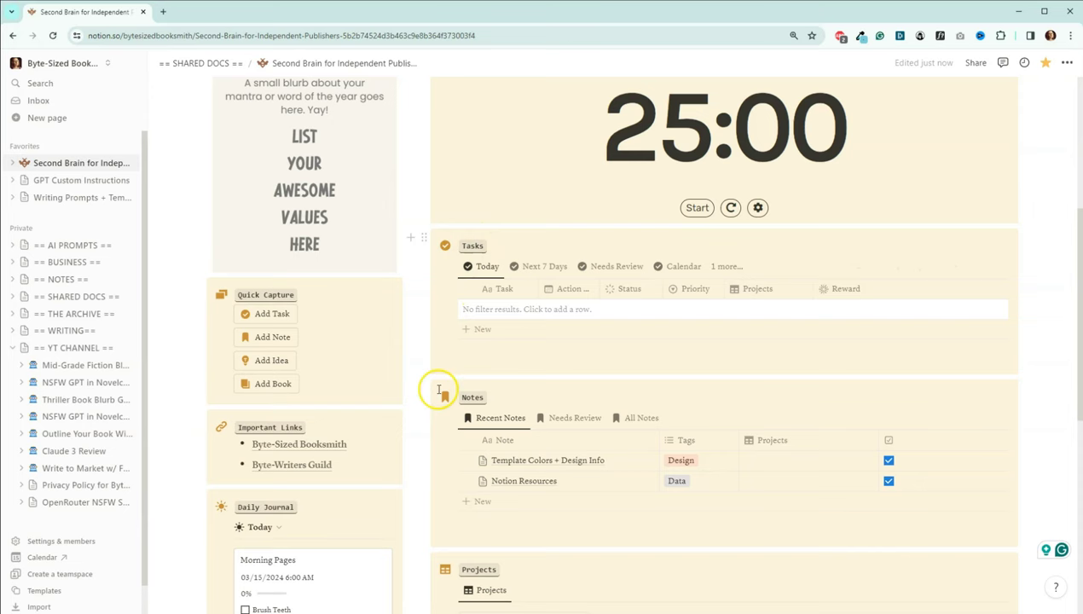
{"action": "scroll", "coordinate": [495, 533], "scroll_direction": "down", "scroll_amount": 1}
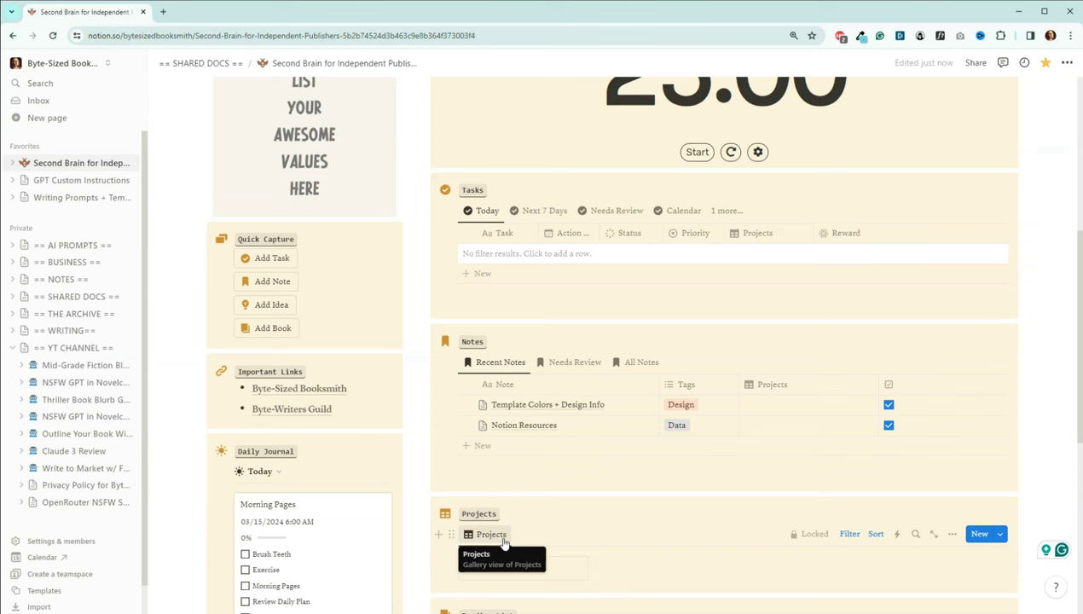
{"action": "left_click", "coordinate": [530, 568]}
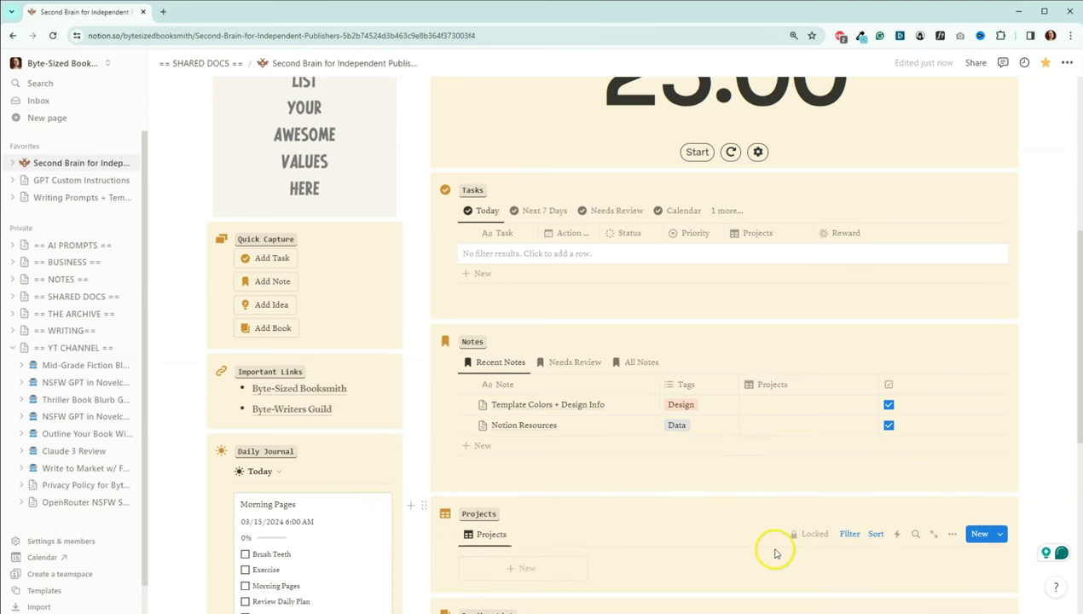
Step: Create a new project page titled 'Write a Book'
{"action": "left_click", "coordinate": [979, 534]}
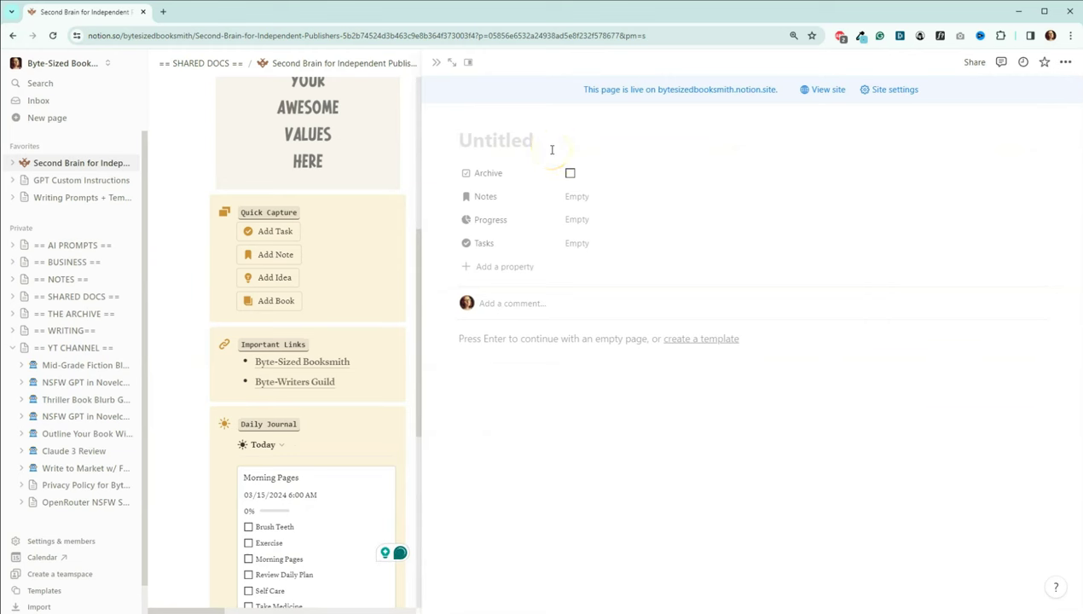
{"action": "type", "text": "W"}
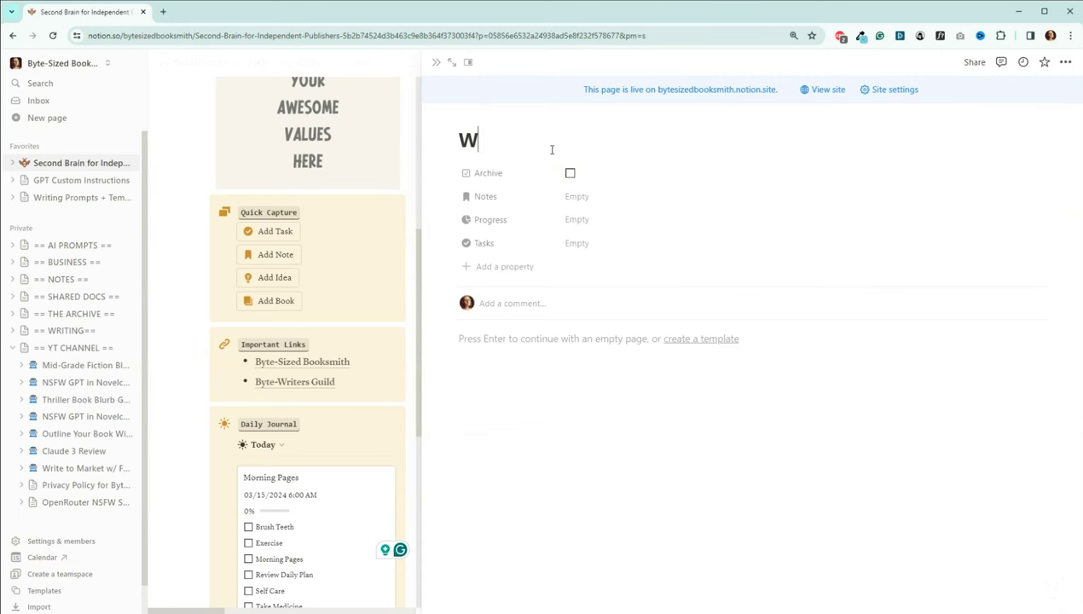
{"action": "type", "text": "rite a Book"}
{"action": "left_click", "coordinate": [578, 143]}
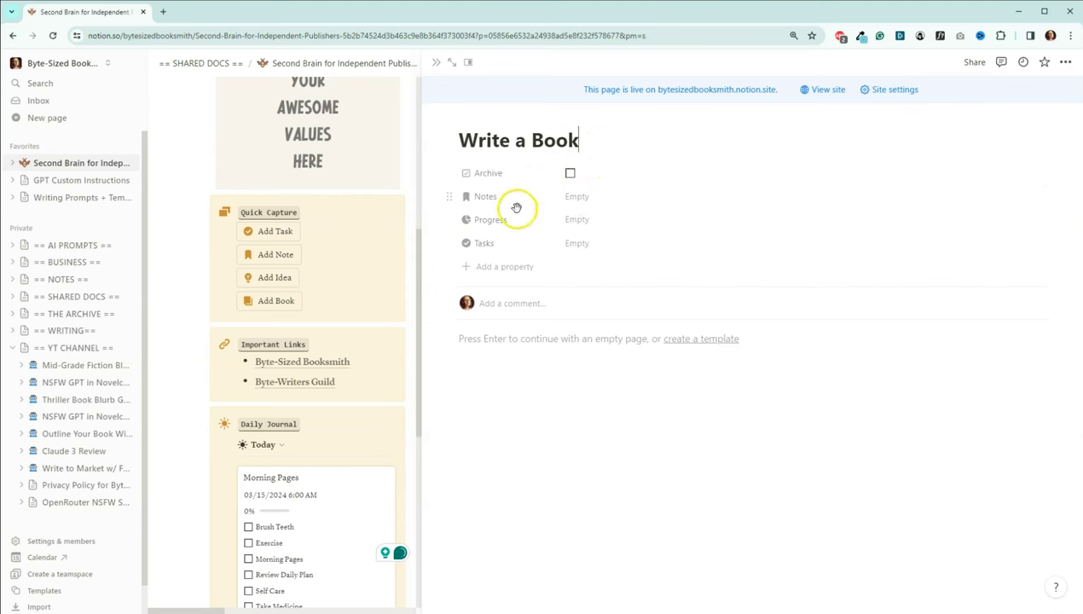
Step: Check which relation and property the Progress rollup uses, then close the project page
{"action": "left_click", "coordinate": [585, 221]}
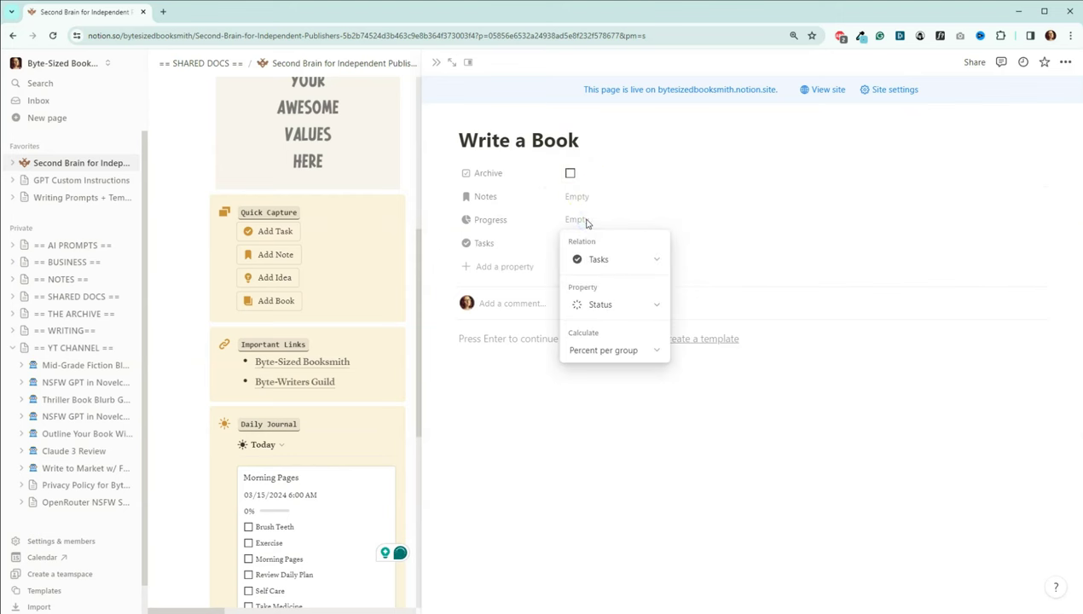
{"action": "left_click", "coordinate": [602, 261]}
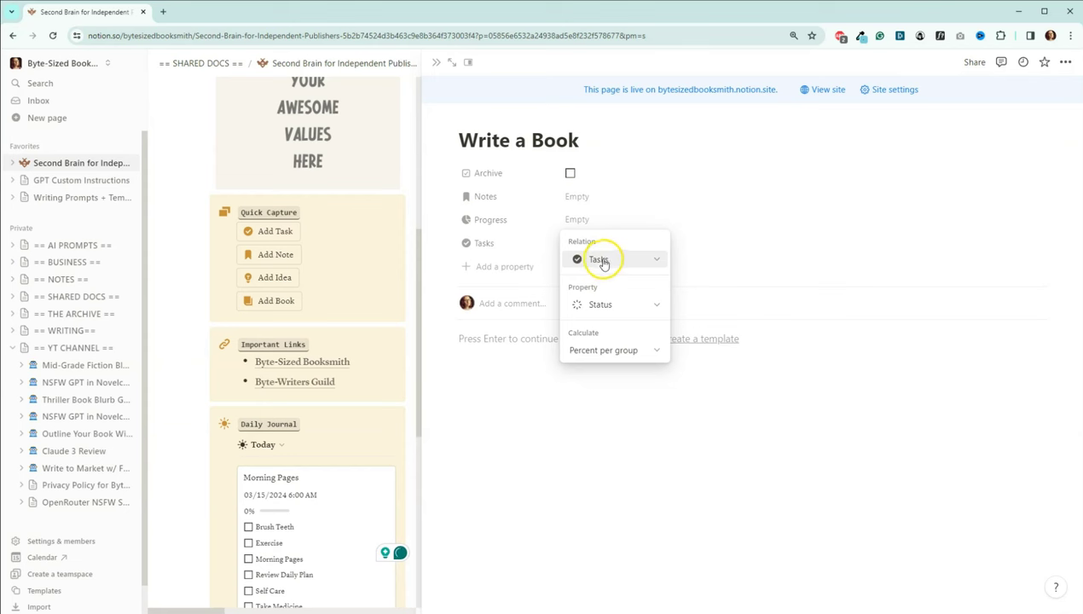
{"action": "left_click", "coordinate": [597, 304]}
{"action": "key", "text": "Escape"}
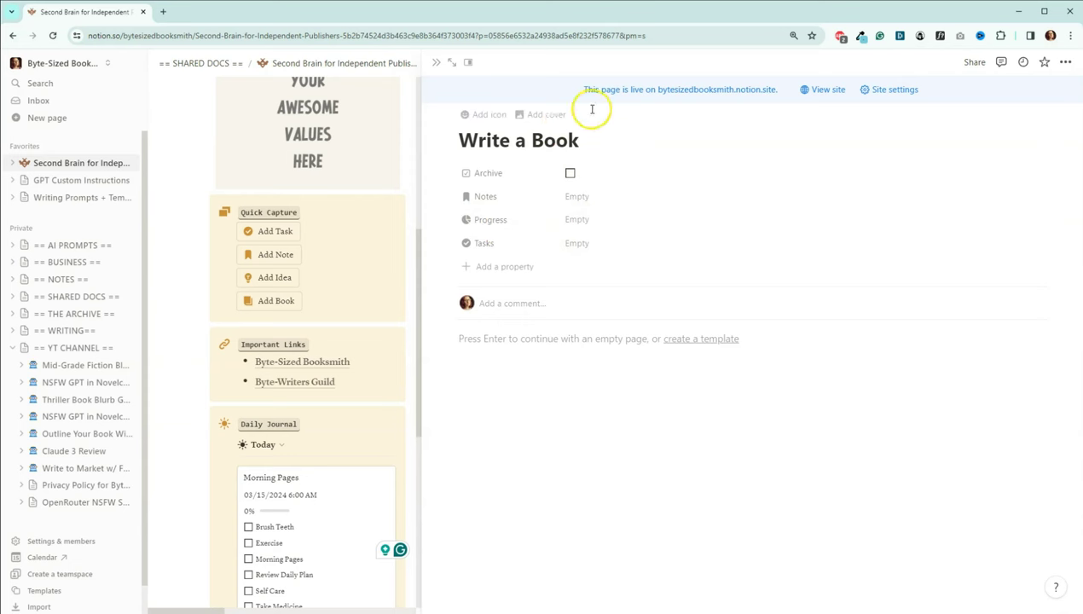
{"action": "left_click", "coordinate": [436, 62]}
Step: Add a cover to the Write a Book project and set it to the solid blue Gallery swatch
{"action": "scroll", "coordinate": [599, 401], "scroll_direction": "down", "scroll_amount": 3}
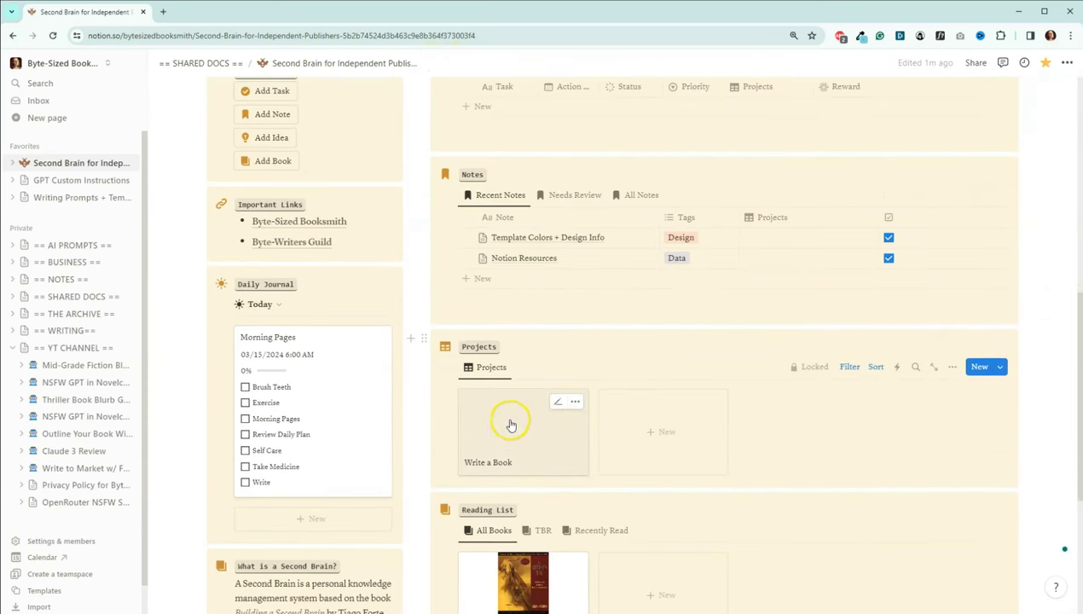
{"action": "left_click", "coordinate": [511, 425]}
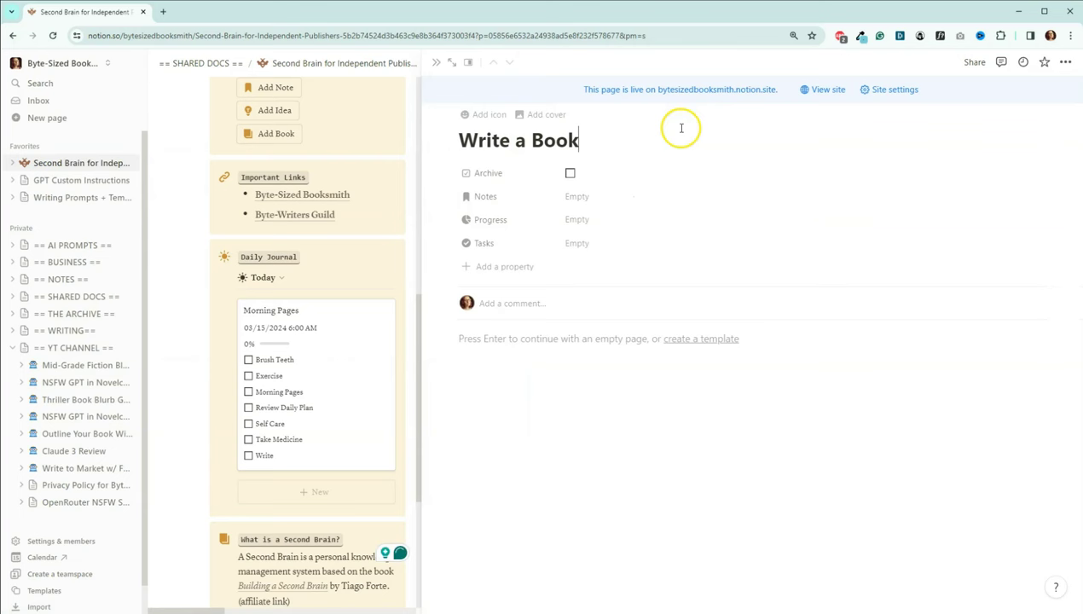
{"action": "left_click", "coordinate": [544, 117]}
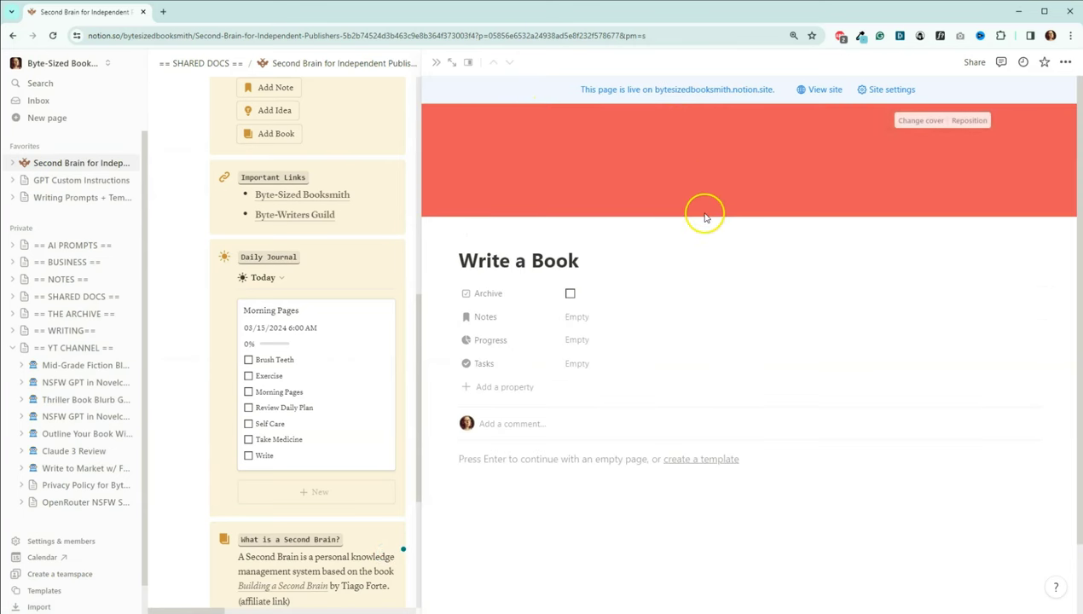
{"action": "left_click", "coordinate": [919, 121]}
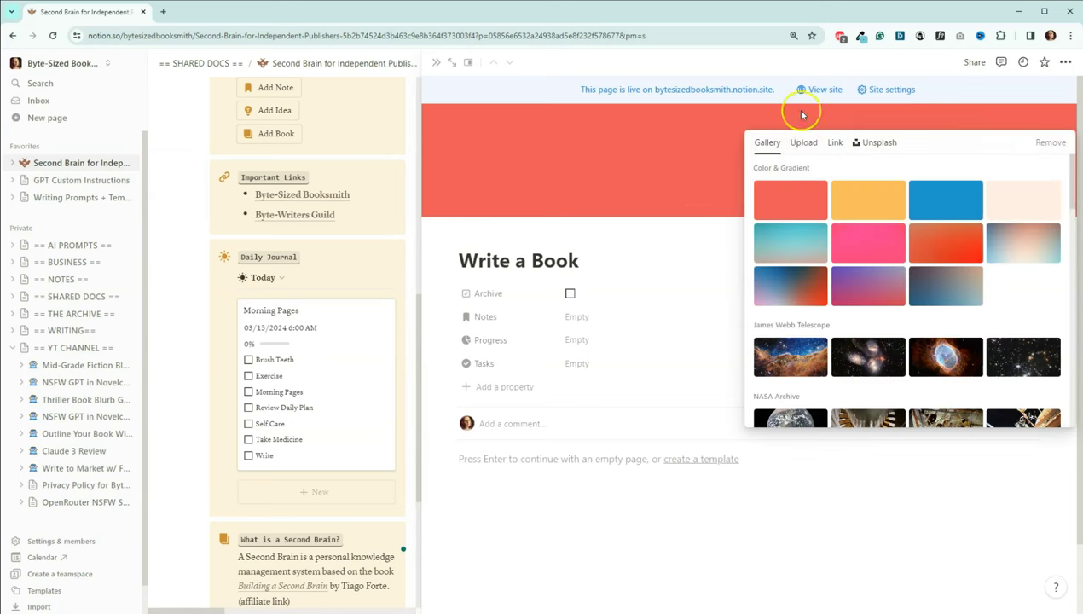
{"action": "left_click", "coordinate": [936, 210]}
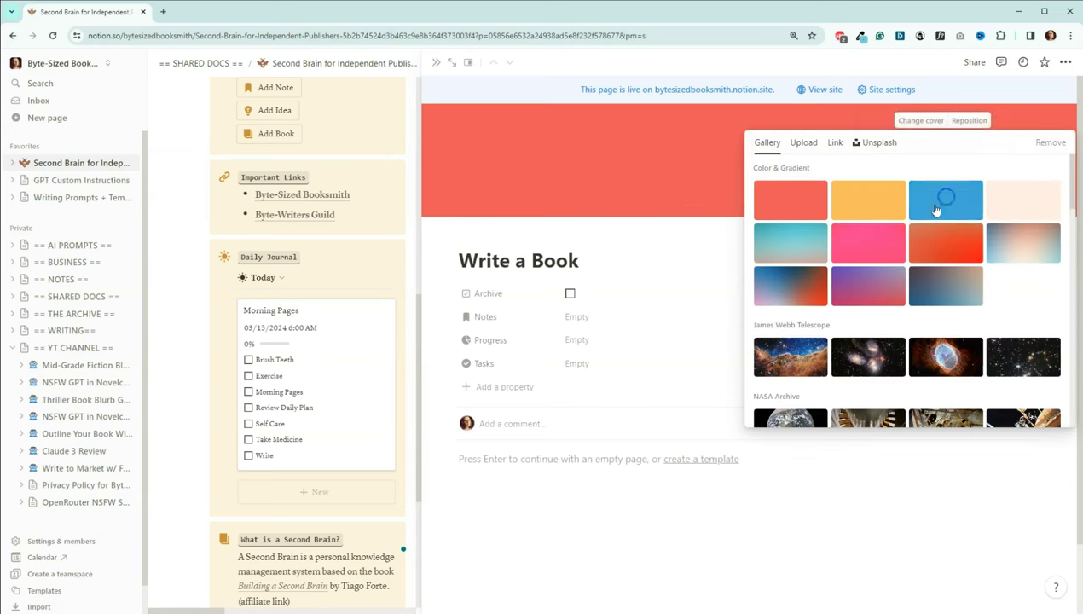
{"action": "left_click", "coordinate": [436, 65]}
{"action": "left_click", "coordinate": [436, 67]}
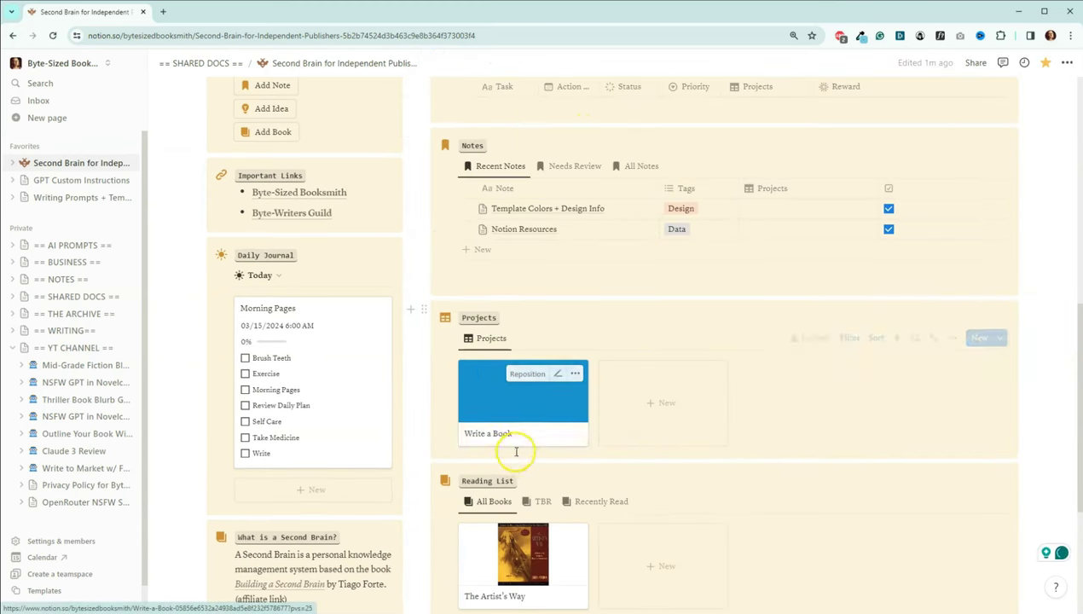
Step: Add a new task and rename it from New Task to 'Research'
{"action": "scroll", "coordinate": [667, 354], "scroll_direction": "up", "scroll_amount": 5}
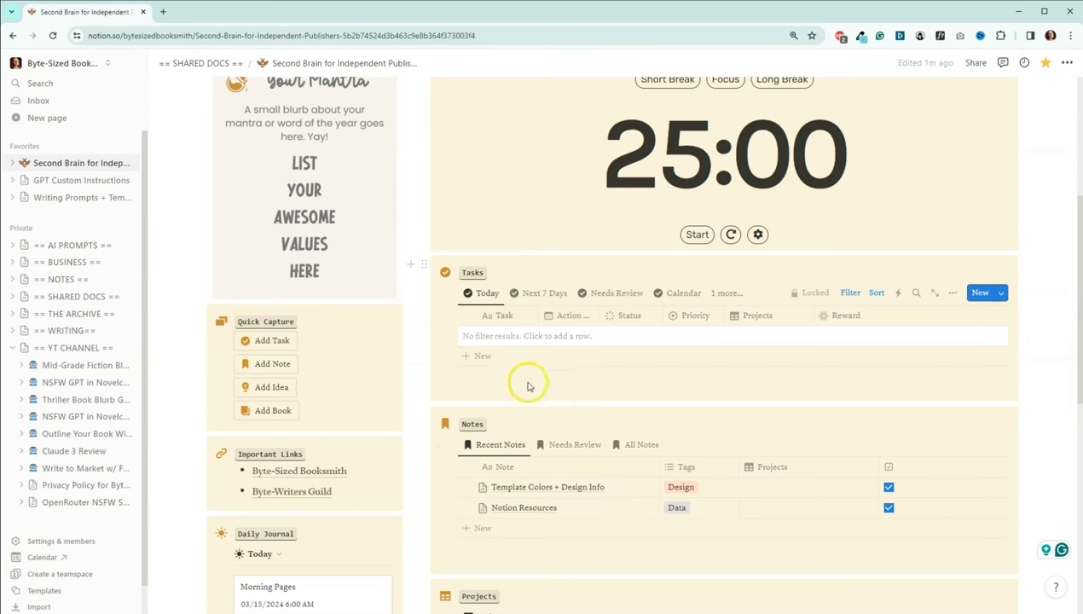
{"action": "left_click", "coordinate": [280, 343]}
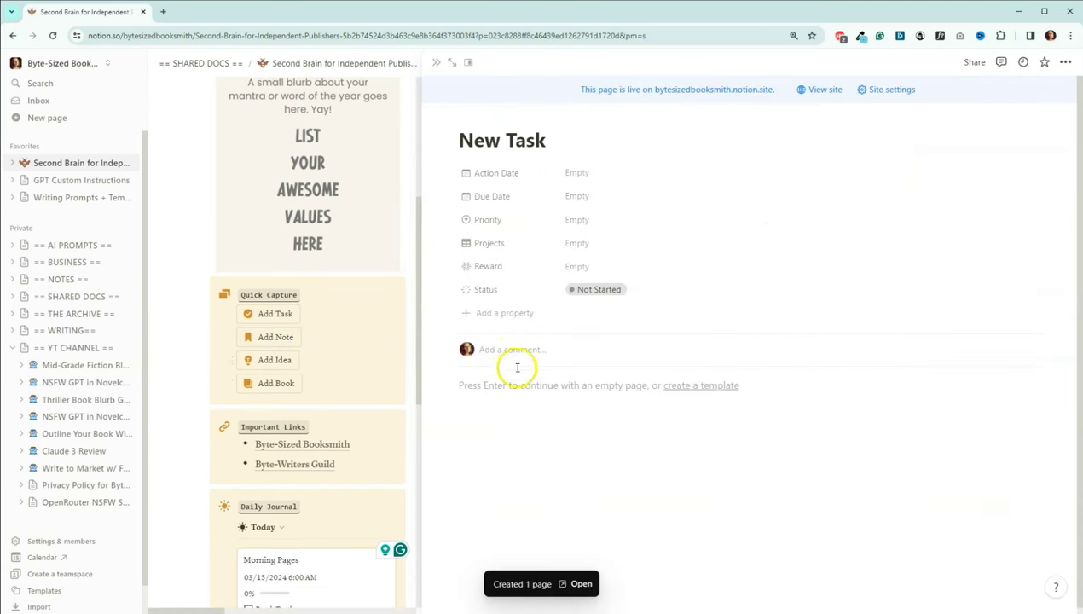
{"action": "triple_click", "coordinate": [552, 137]}
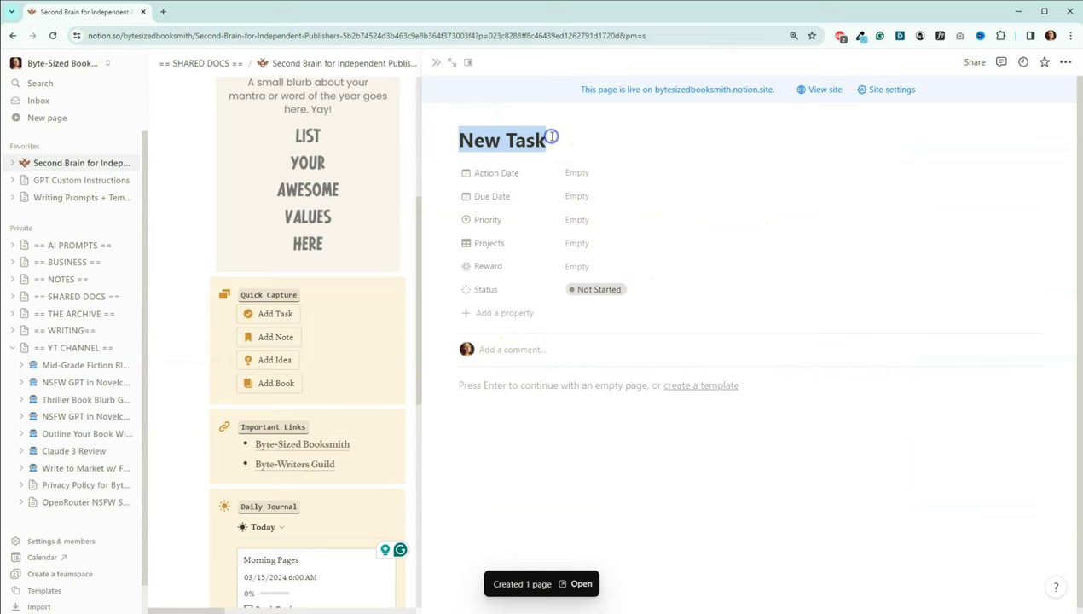
{"action": "type", "text": "Research"}
Step: Set the Research task's Action Date to March 16, 2024 and Due Date to March 18, 2024
{"action": "left_click", "coordinate": [587, 174]}
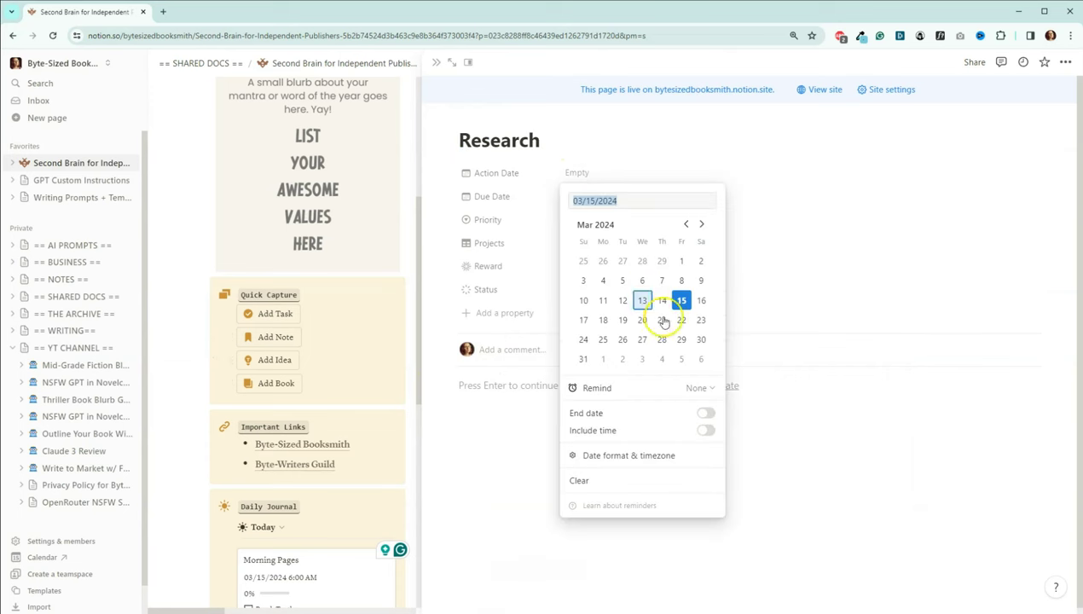
{"action": "left_click", "coordinate": [701, 300]}
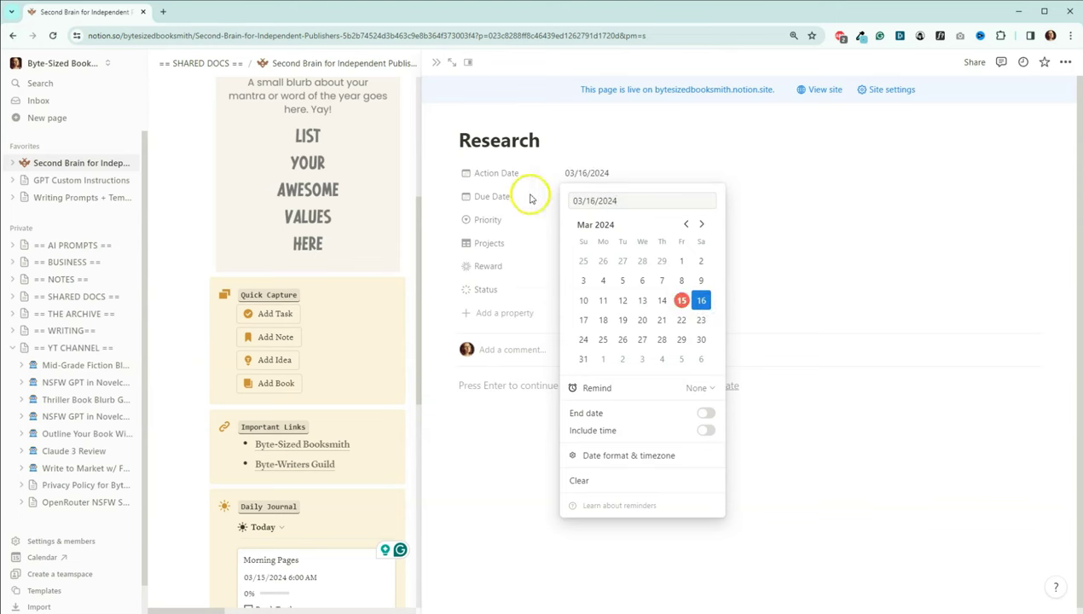
{"action": "left_click", "coordinate": [574, 197]}
{"action": "left_click", "coordinate": [576, 197]}
{"action": "left_click", "coordinate": [604, 344]}
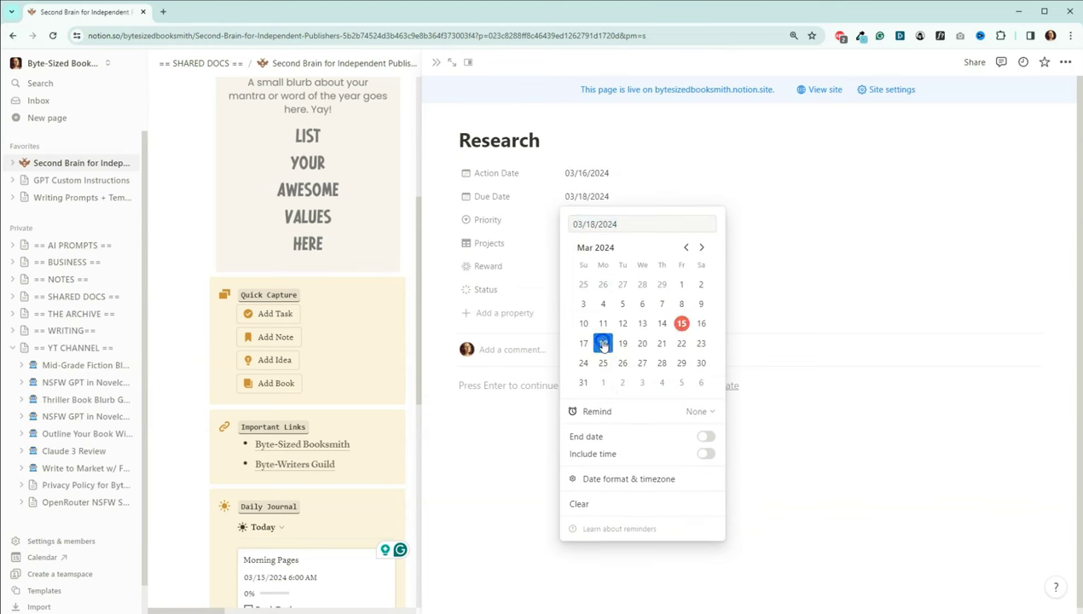
{"action": "left_click", "coordinate": [623, 134]}
Step: Set the Research task's Priority to B
{"action": "left_click", "coordinate": [585, 221]}
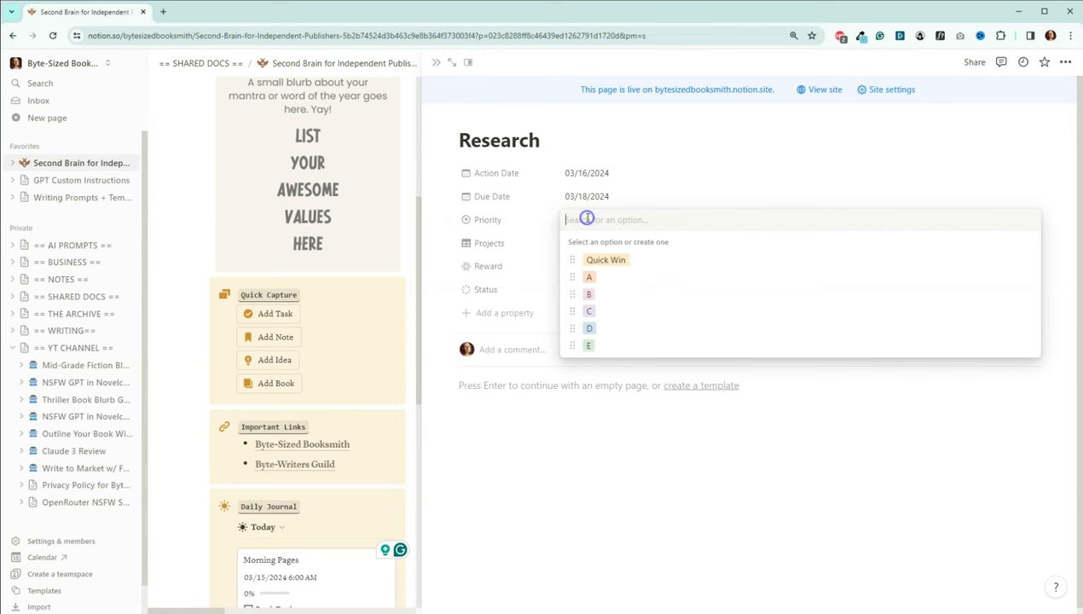
{"action": "left_click", "coordinate": [605, 280]}
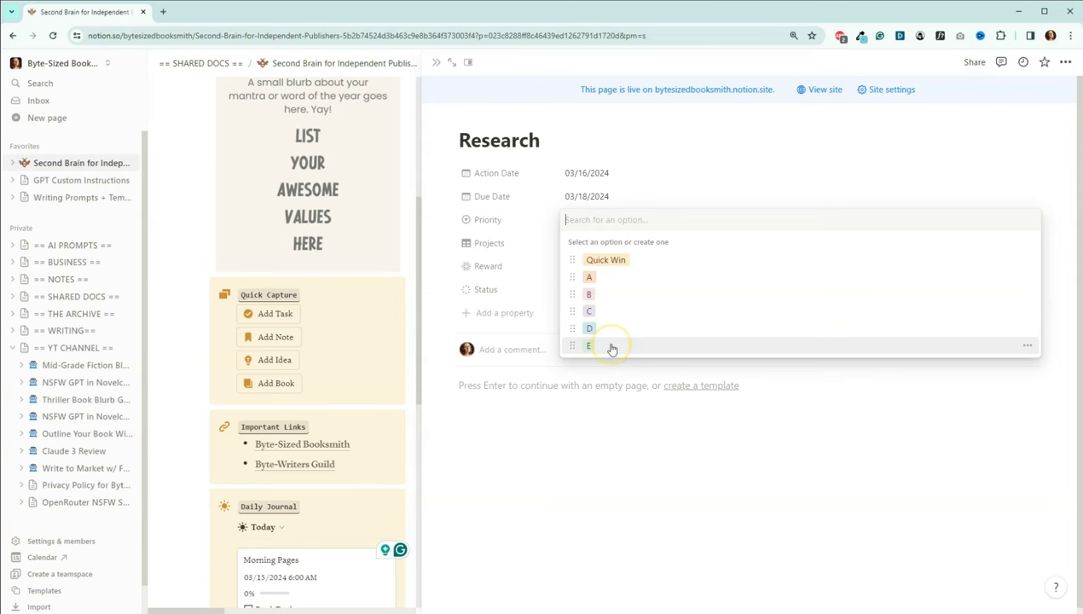
{"action": "left_click", "coordinate": [603, 294]}
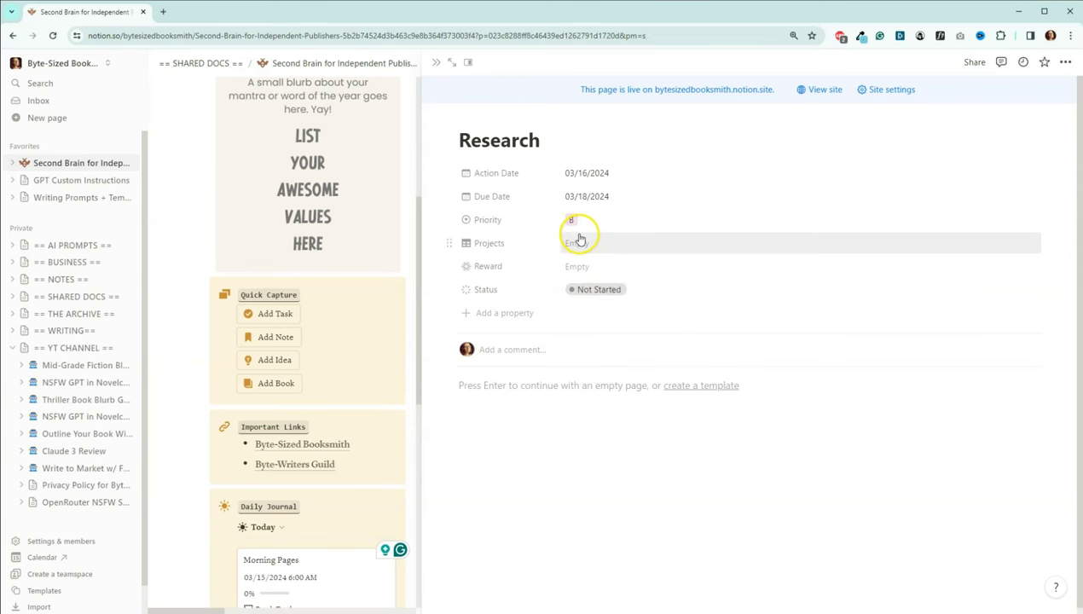
{"action": "left_click", "coordinate": [524, 220]}
{"action": "left_click", "coordinate": [512, 260]}
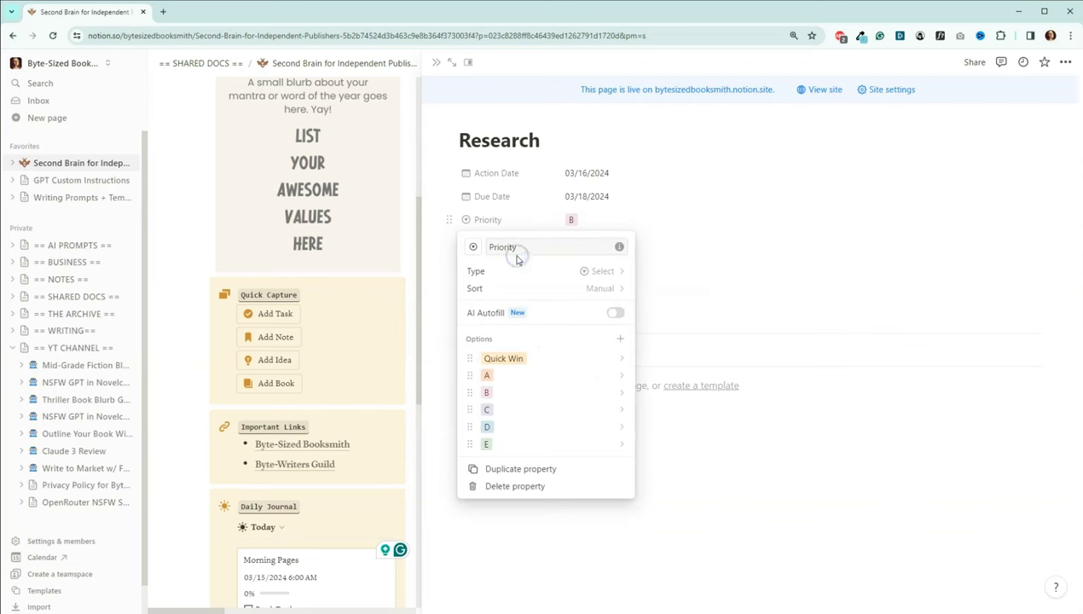
{"action": "left_click", "coordinate": [526, 376]}
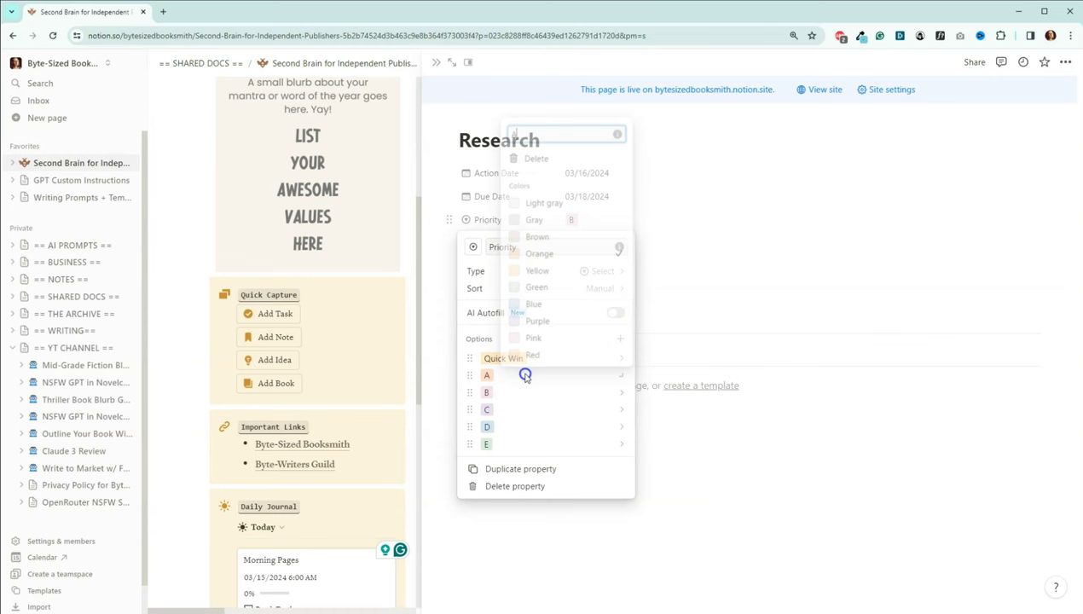
{"action": "left_click", "coordinate": [521, 128]}
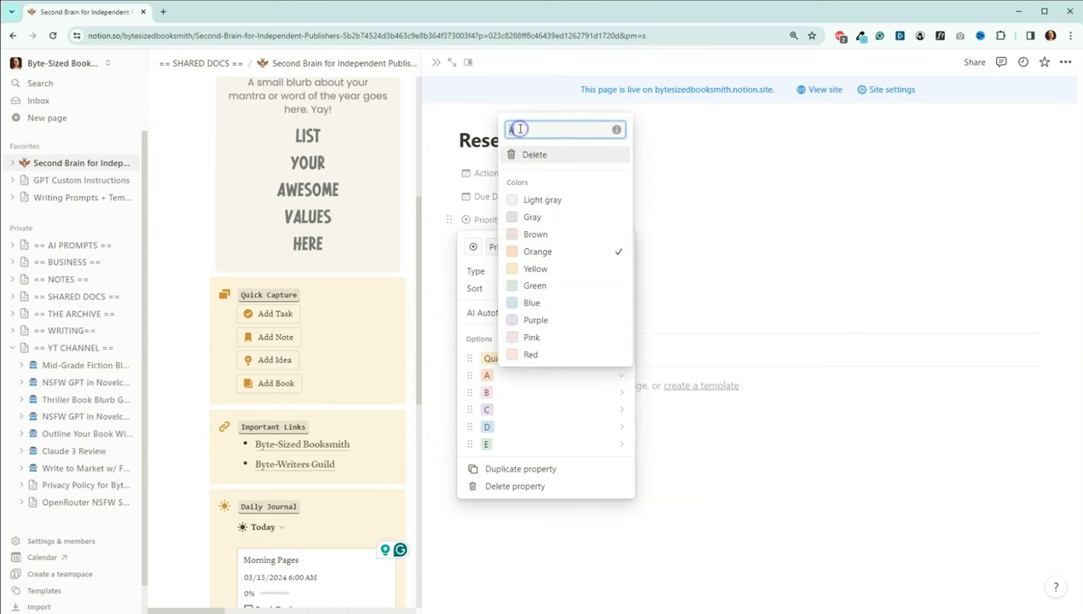
{"action": "key", "text": "Up"}
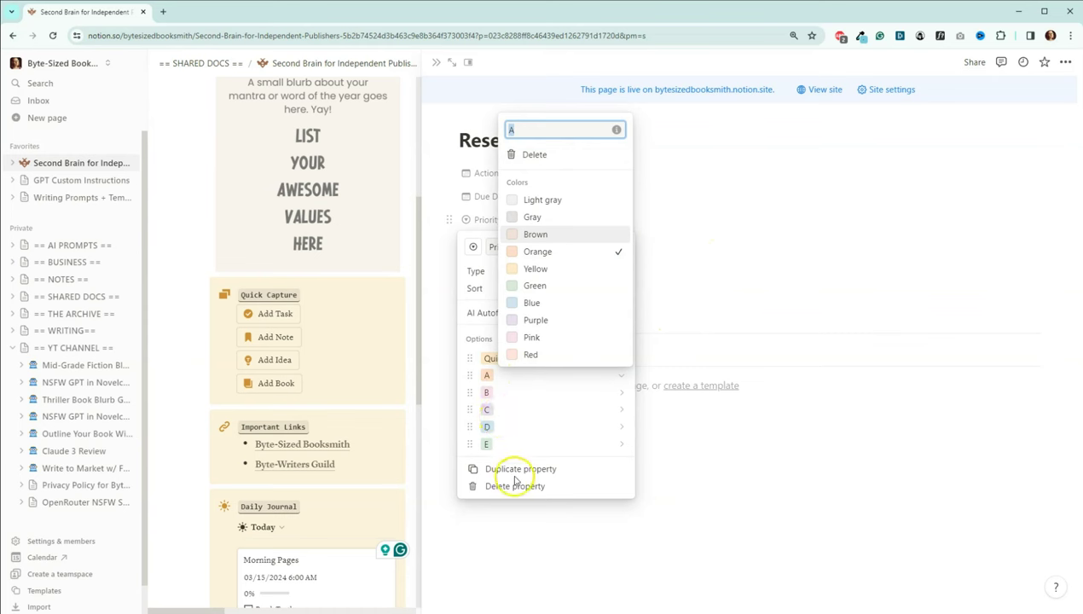
{"action": "left_click", "coordinate": [764, 188]}
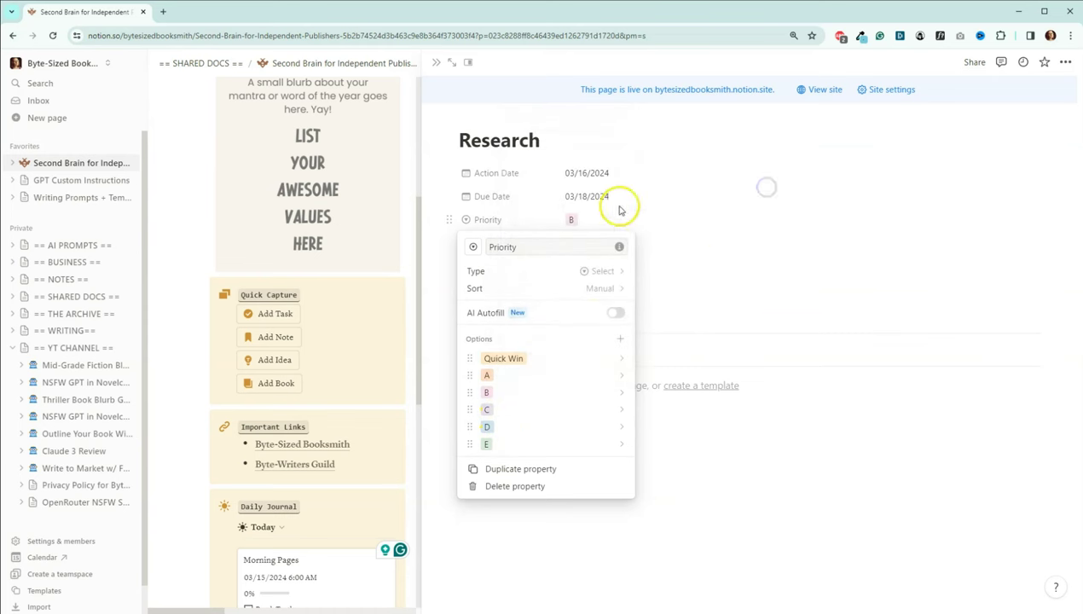
{"action": "left_click", "coordinate": [691, 242]}
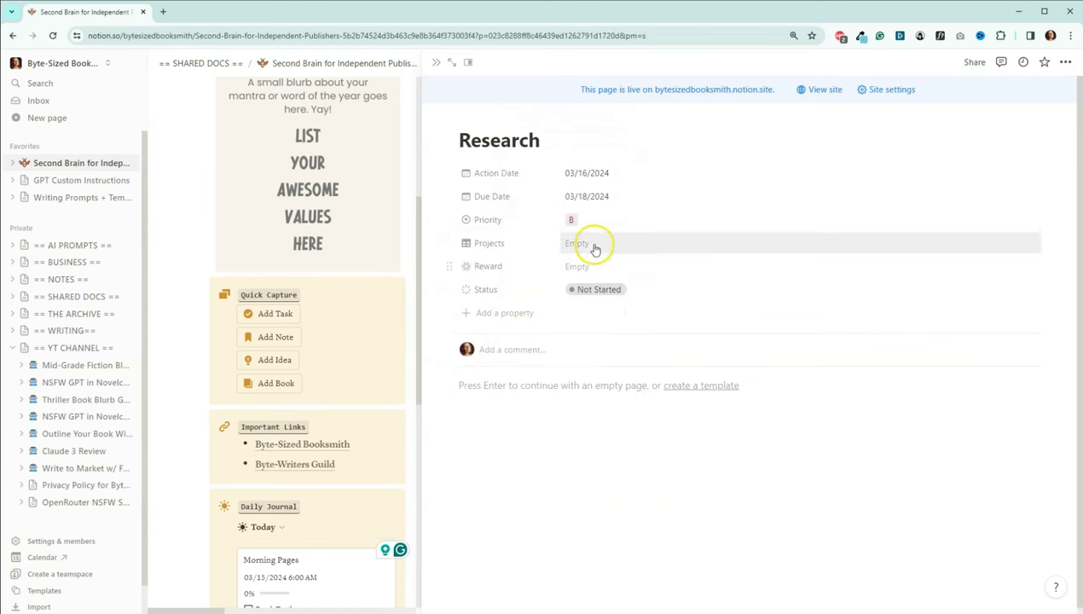